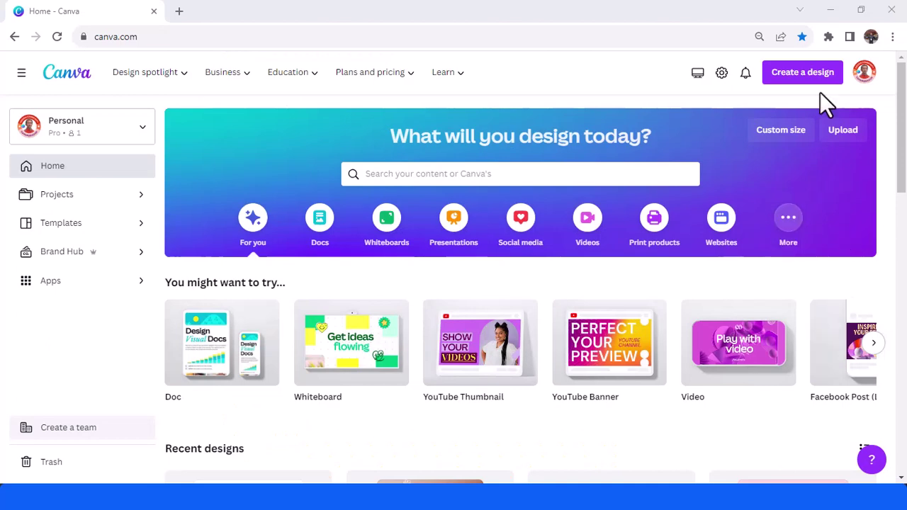
Create a new blank design at a custom size of 1080 × 1350 px.
{"action": "left_click", "coordinate": [805, 79]}
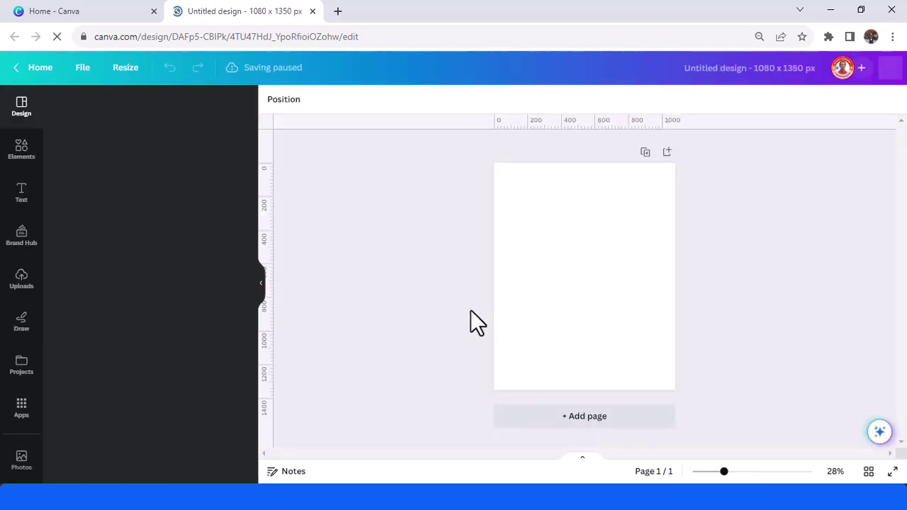
Search Elements for 'splat' and add a black splatter graphic from the full Graphics results.
{"action": "left_click", "coordinate": [25, 156]}
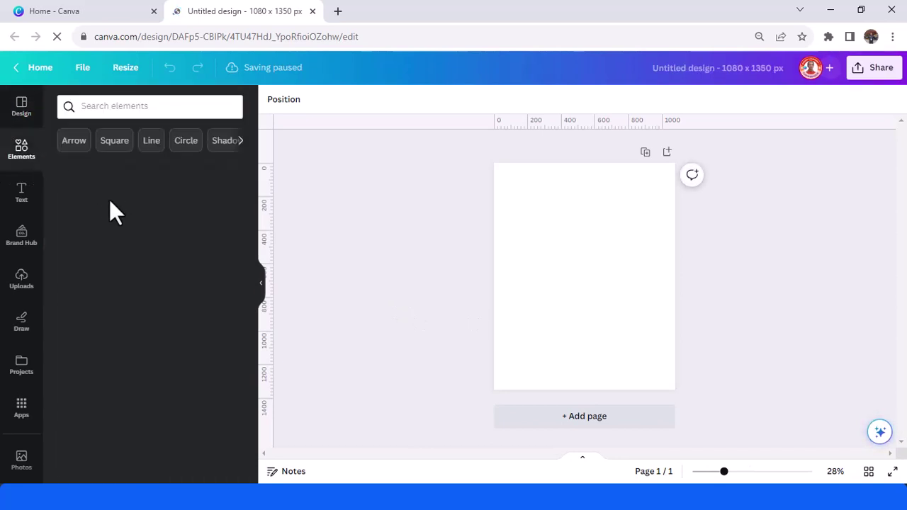
{"action": "left_click", "coordinate": [95, 109]}
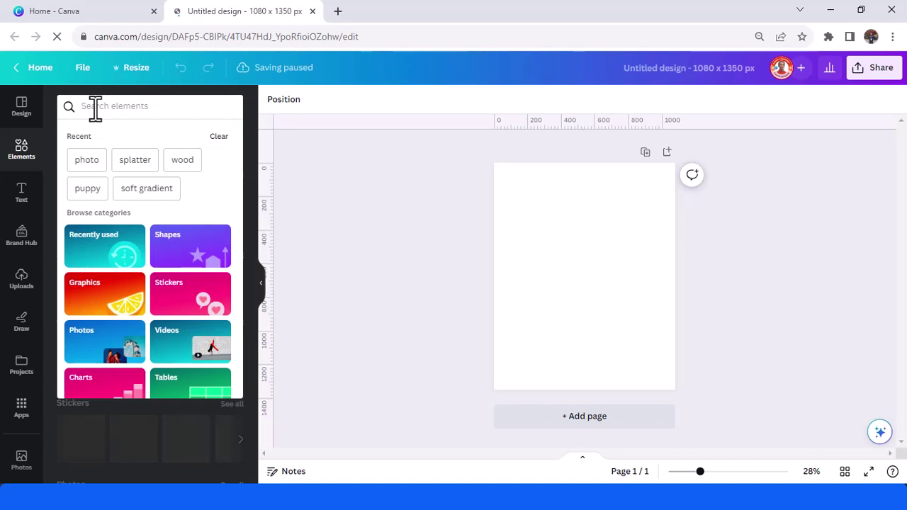
{"action": "type", "text": "splat"}
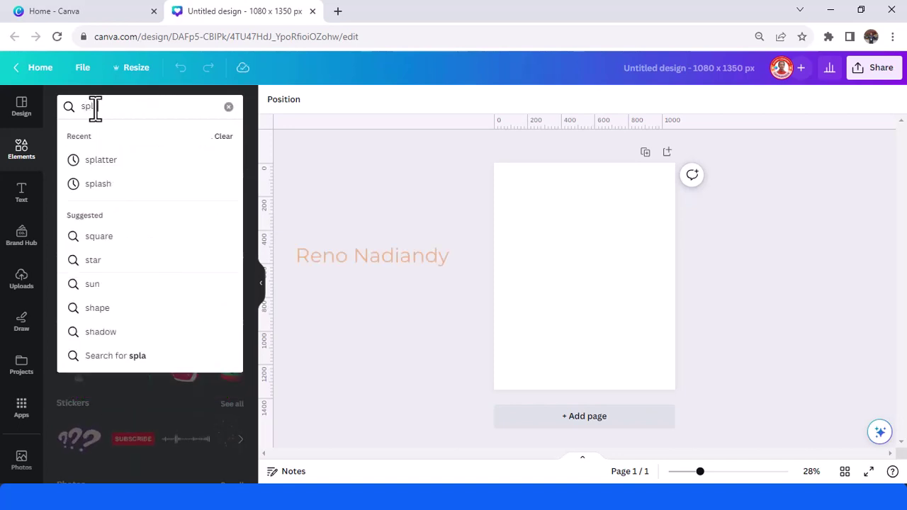
{"action": "left_click", "coordinate": [98, 162]}
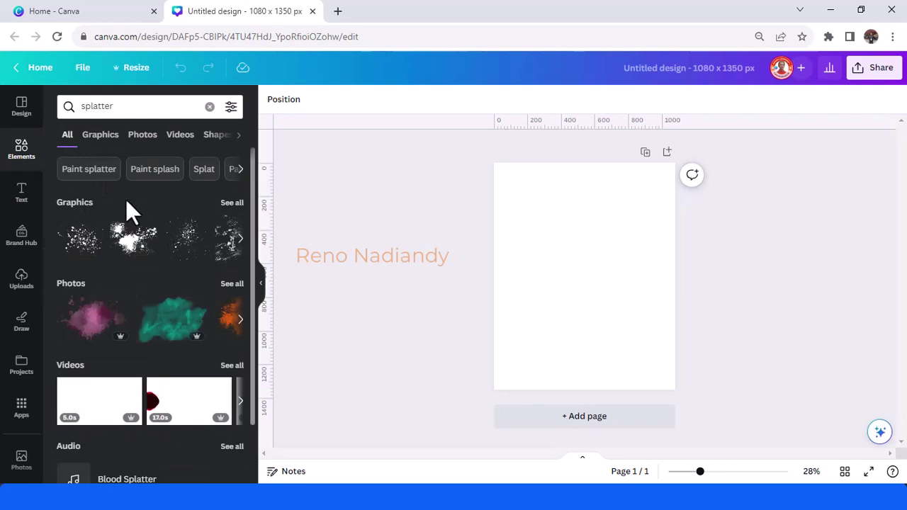
{"action": "left_click", "coordinate": [232, 203]}
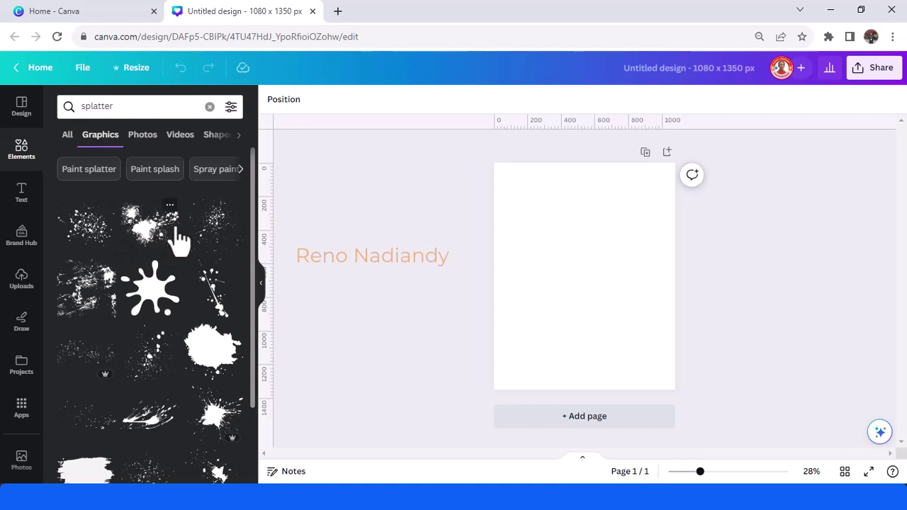
{"action": "scroll", "coordinate": [179, 239], "scroll_direction": "down", "scroll_amount": 1}
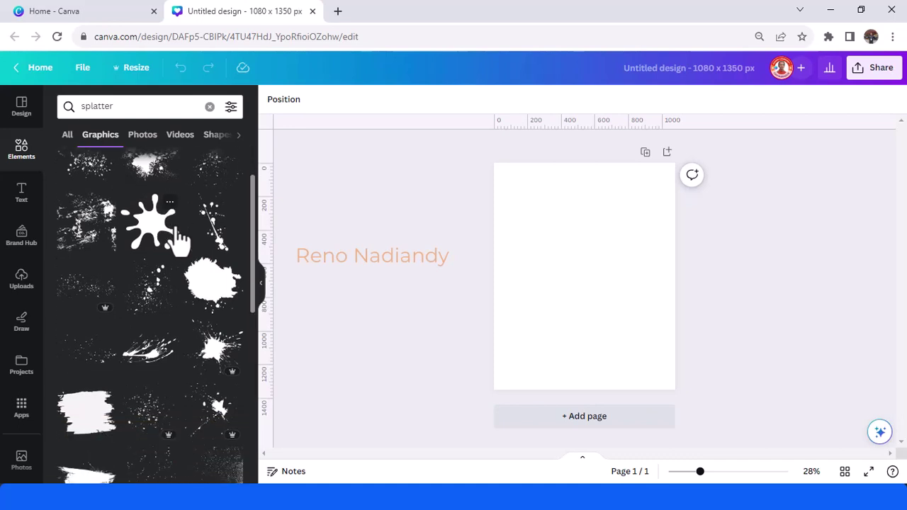
{"action": "scroll", "coordinate": [179, 239], "scroll_direction": "down", "scroll_amount": 2}
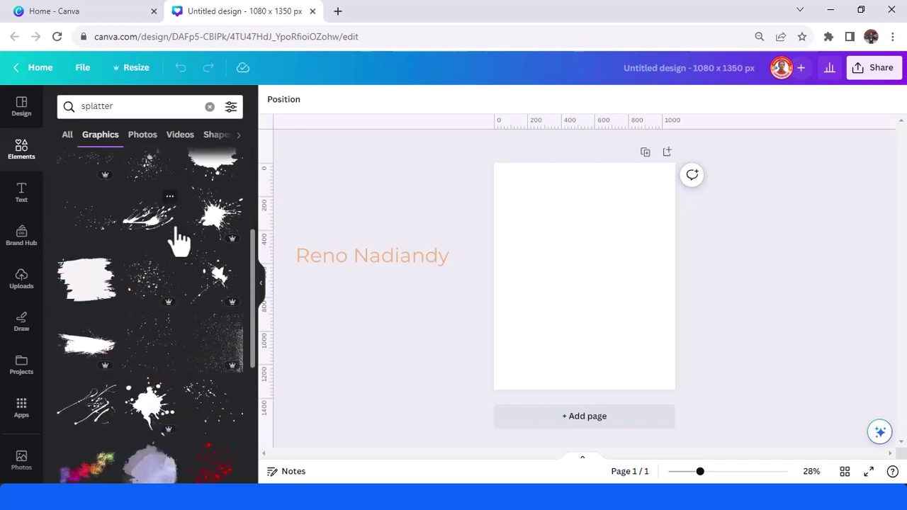
{"action": "scroll", "coordinate": [179, 239], "scroll_direction": "down", "scroll_amount": 1}
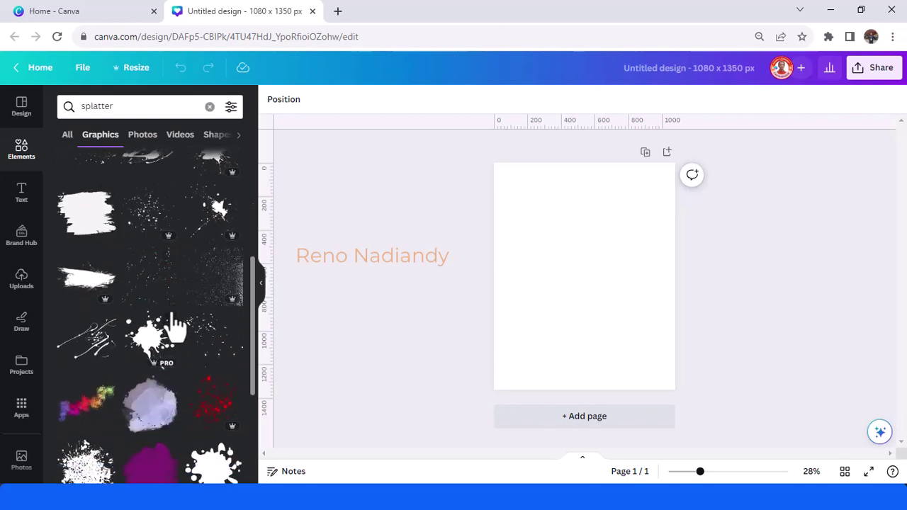
{"action": "scroll", "coordinate": [171, 307], "scroll_direction": "down", "scroll_amount": 1}
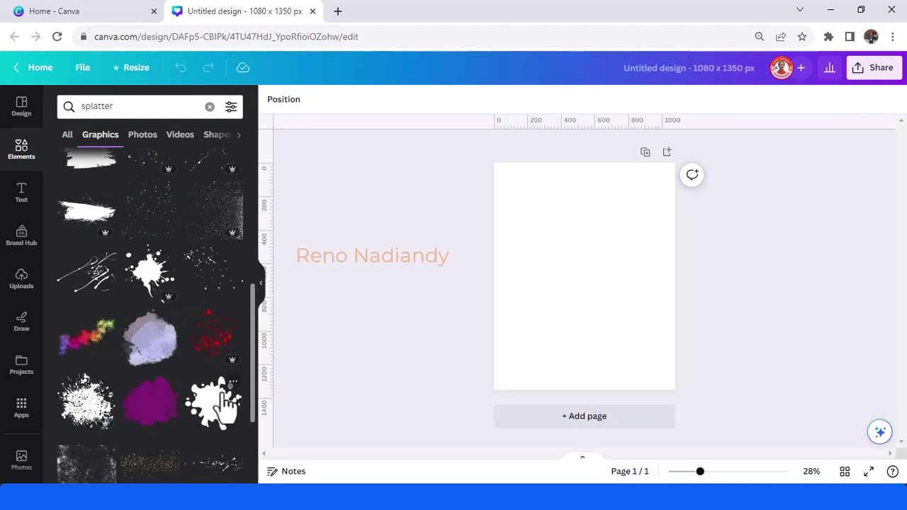
{"action": "left_click", "coordinate": [175, 275]}
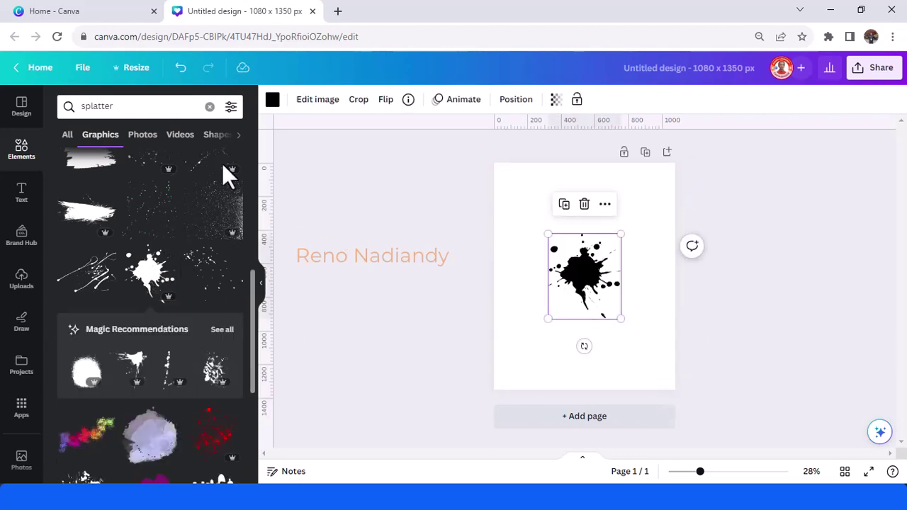
Add a square with 0 corner rounding, fill it yellow, and nudge it up and left.
{"action": "left_click", "coordinate": [21, 150]}
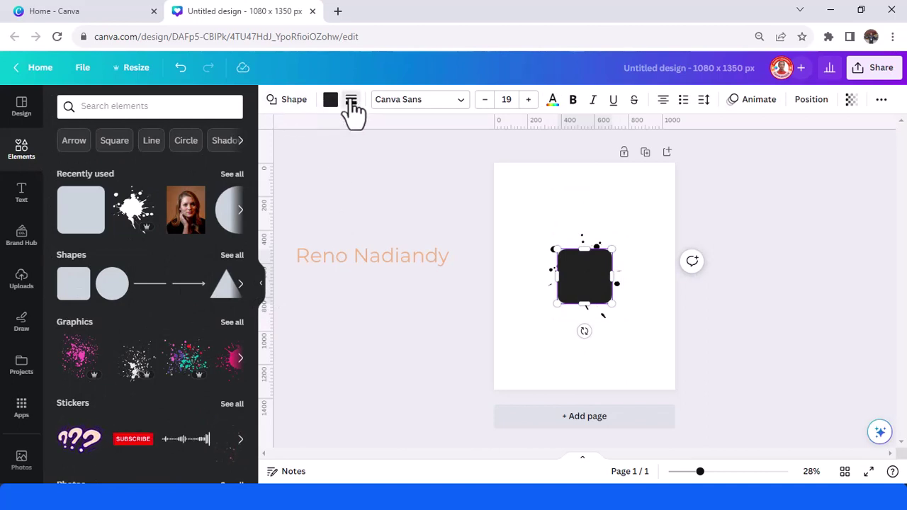
{"action": "left_click", "coordinate": [351, 100]}
{"action": "left_click_drag", "start_coordinate": [419, 209], "coordinate": [351, 211]}
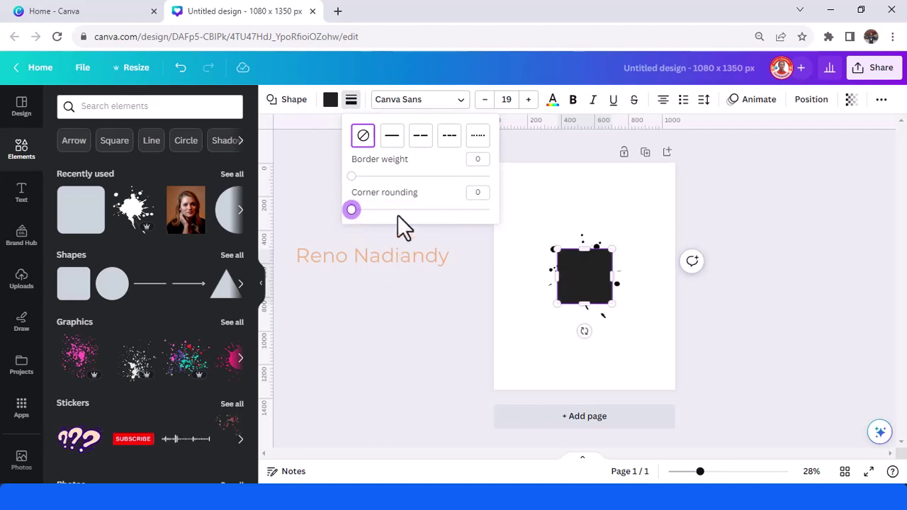
{"action": "left_click", "coordinate": [333, 103]}
{"action": "left_click", "coordinate": [333, 102]}
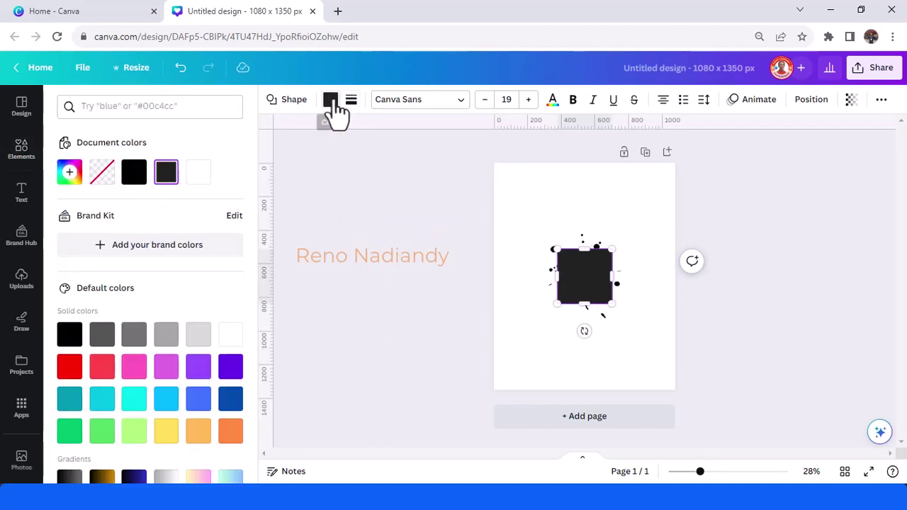
{"action": "left_click", "coordinate": [168, 439]}
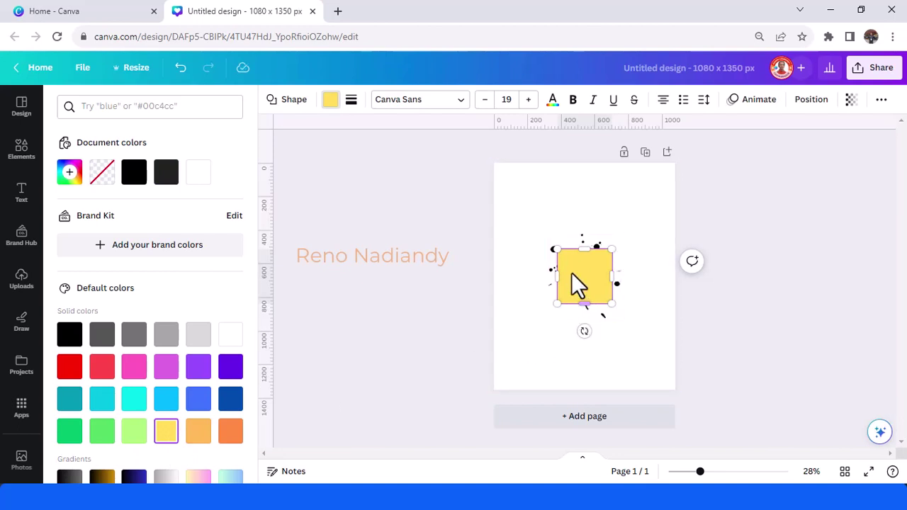
{"action": "left_click", "coordinate": [657, 265]}
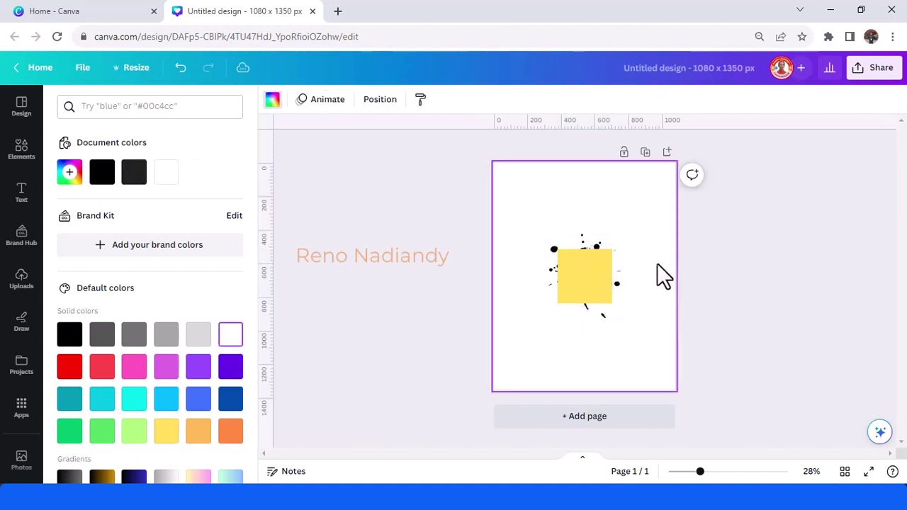
{"action": "mouse_move", "coordinate": [600, 283]}
{"action": "left_mouse_down"}
{"action": "mouse_move", "coordinate": [550, 285]}
{"action": "mouse_move", "coordinate": [572, 289]}
{"action": "mouse_move", "coordinate": [593, 263]}
{"action": "mouse_move", "coordinate": [587, 260]}
{"action": "mouse_move", "coordinate": [628, 265]}
{"action": "mouse_move", "coordinate": [587, 295]}
{"action": "left_mouse_up"}
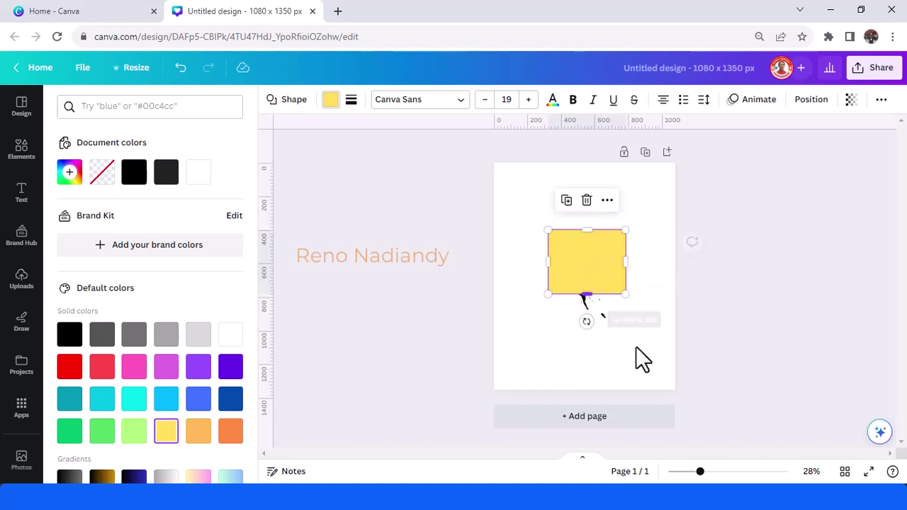
Duplicate the yellow square, move the copy lower right, and resize it to 232 × 217.
{"action": "left_click", "coordinate": [569, 201]}
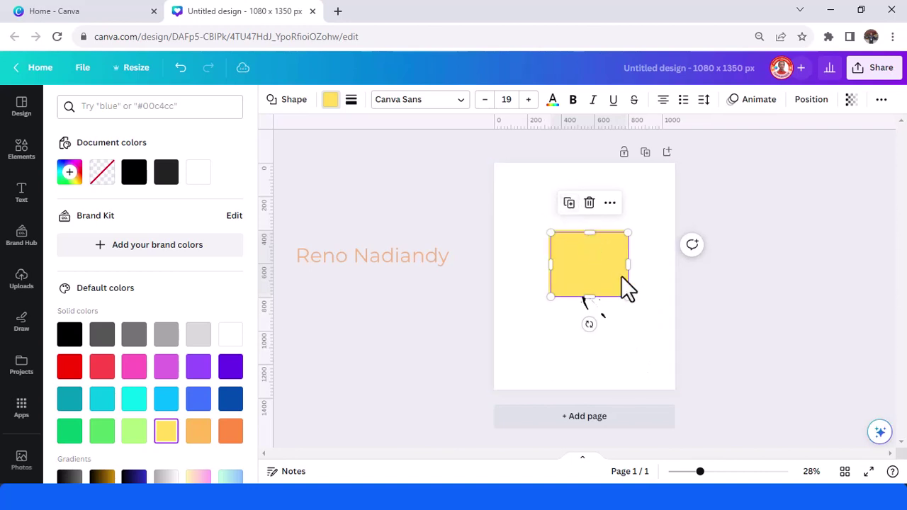
{"action": "left_click", "coordinate": [651, 285]}
{"action": "left_click_drag", "start_coordinate": [590, 258], "coordinate": [613, 314]}
{"action": "left_click_drag", "start_coordinate": [593, 346], "coordinate": [591, 321]}
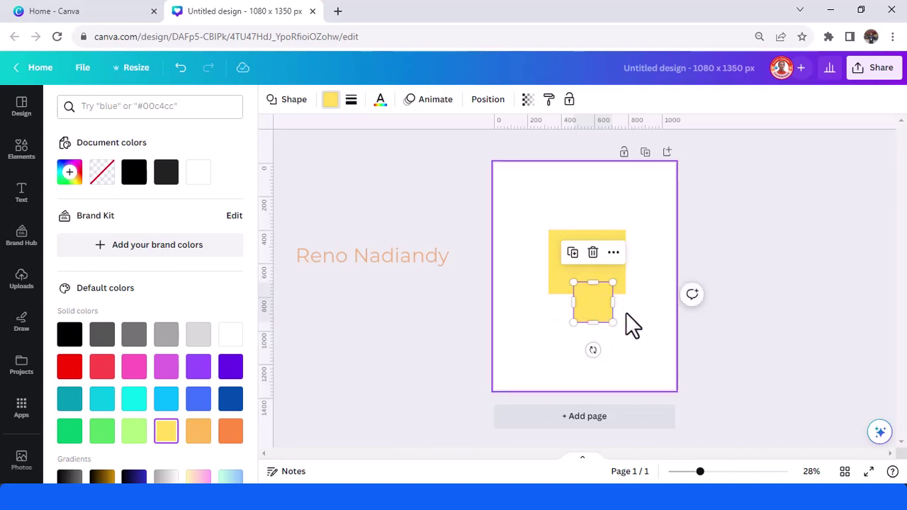
Bring the splatter to the front, above the yellow shapes.
{"action": "left_click", "coordinate": [618, 308], "text": "shift"}
{"action": "right_click", "coordinate": [618, 313]}
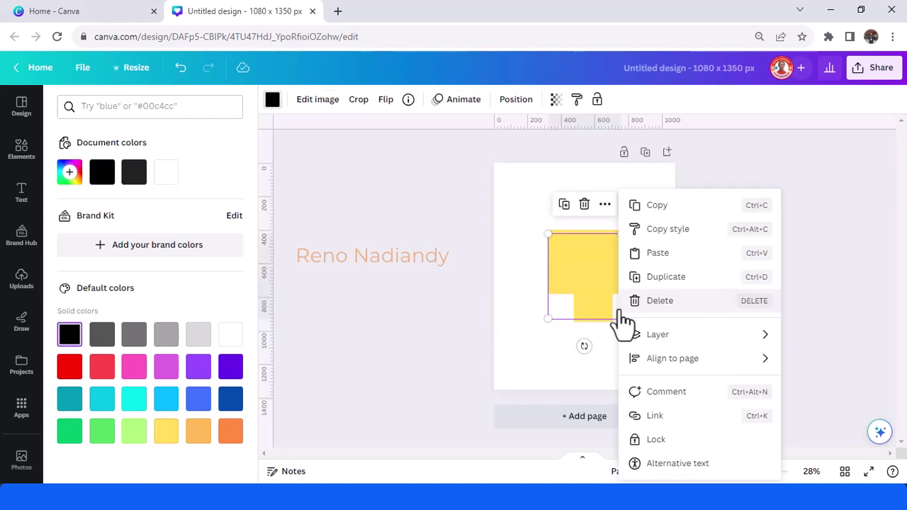
{"action": "mouse_move", "coordinate": [662, 337]}
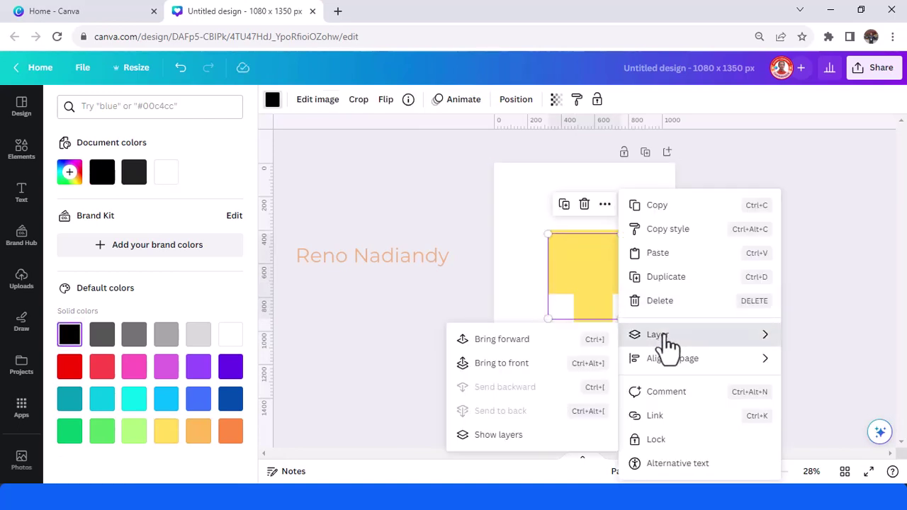
{"action": "left_click", "coordinate": [527, 366]}
{"action": "left_click", "coordinate": [651, 304]}
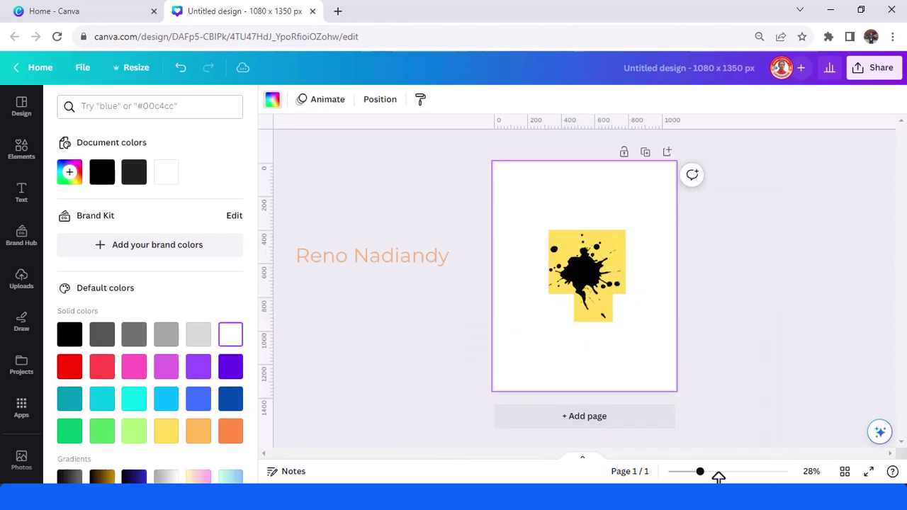
At 41% zoom, centre the splatter over the yellow shapes and recolour it white.
{"action": "left_click", "coordinate": [712, 471]}
{"action": "left_click", "coordinate": [581, 264]}
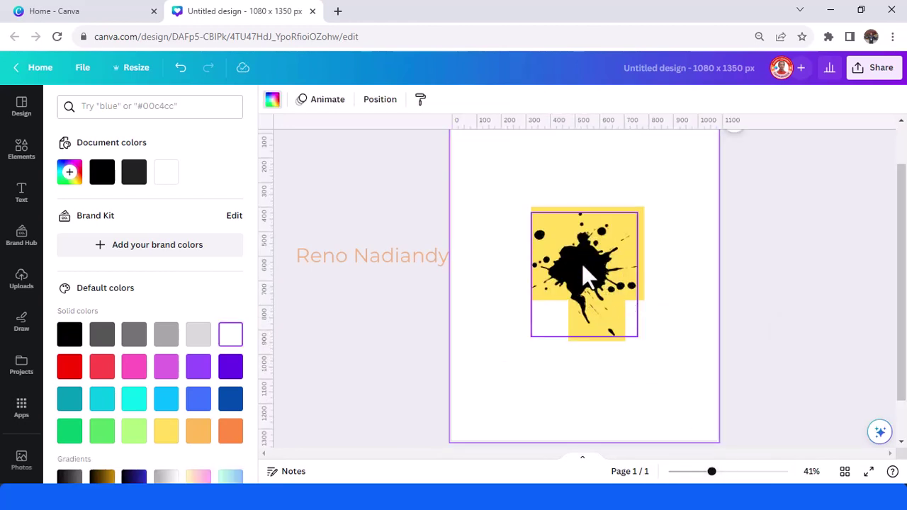
{"action": "left_click_drag", "start_coordinate": [582, 260], "coordinate": [587, 263]}
{"action": "left_click", "coordinate": [665, 296]}
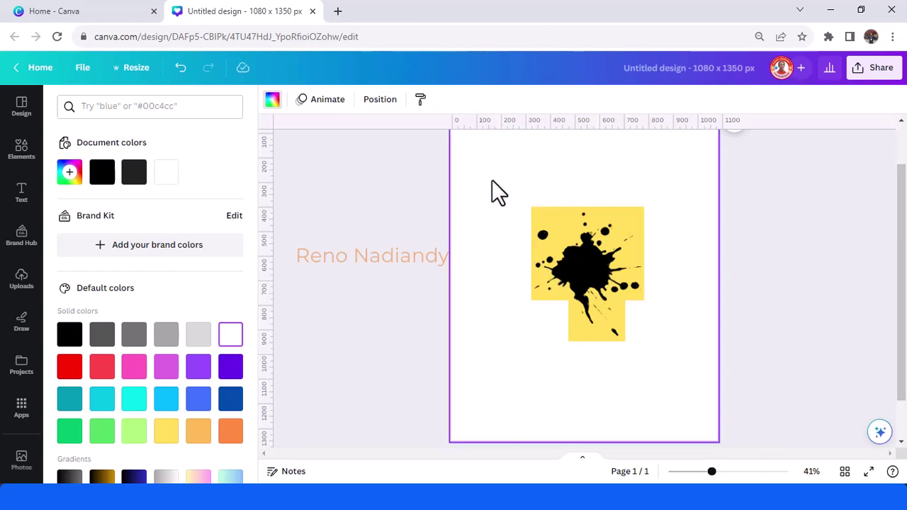
{"action": "left_click", "coordinate": [589, 272]}
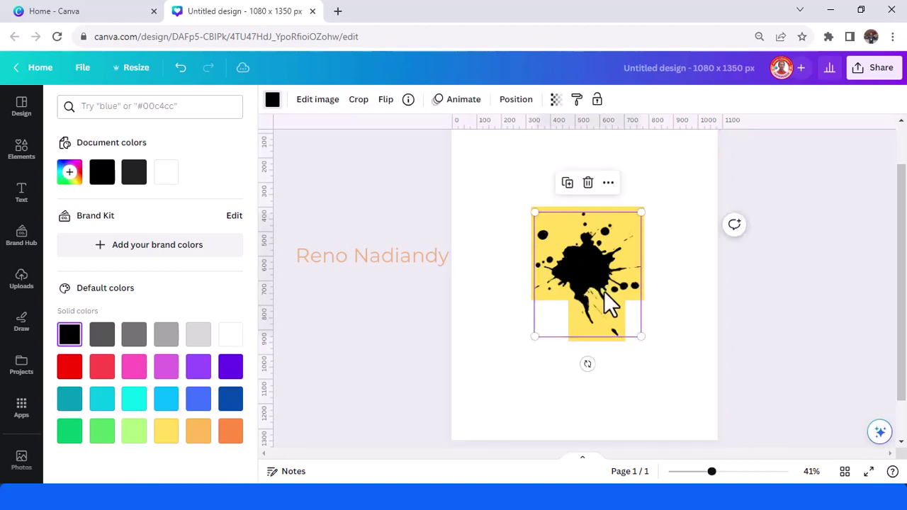
{"action": "left_click", "coordinate": [168, 173]}
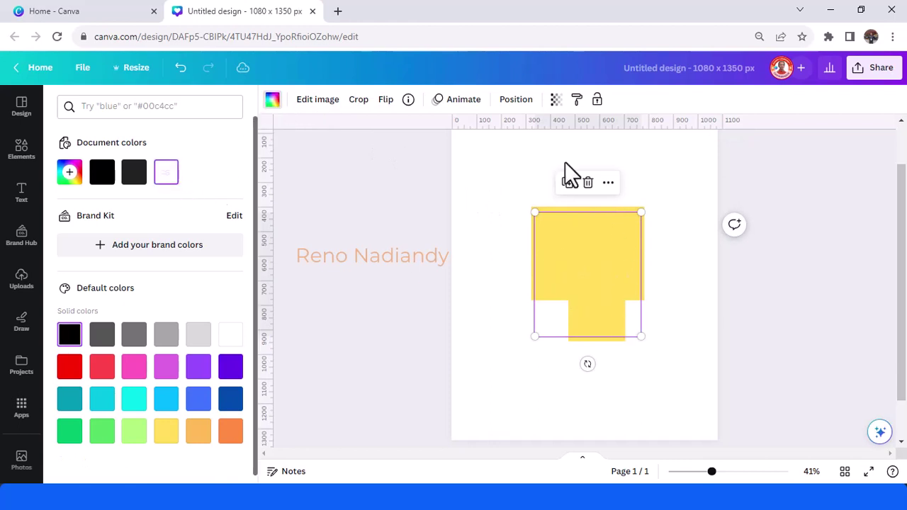
{"action": "left_click", "coordinate": [868, 70]}
{"action": "left_click", "coordinate": [505, 165]}
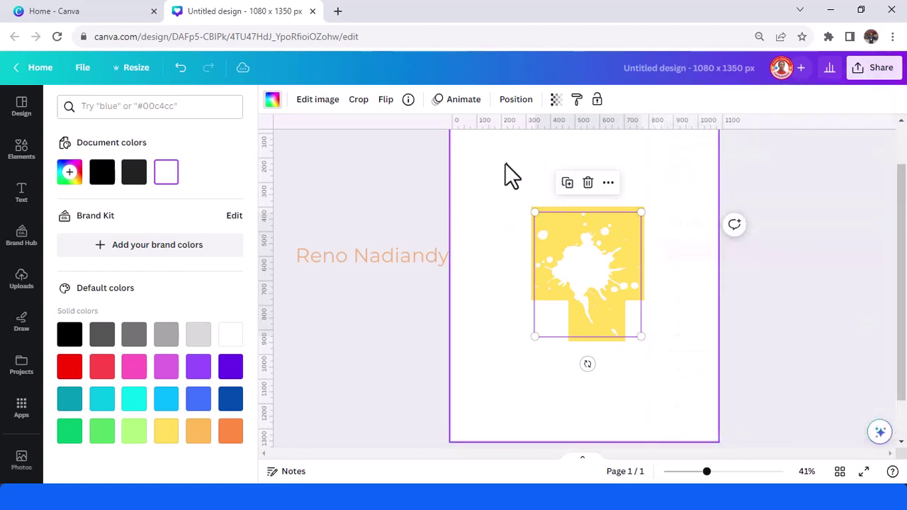
{"action": "left_click", "coordinate": [505, 163]}
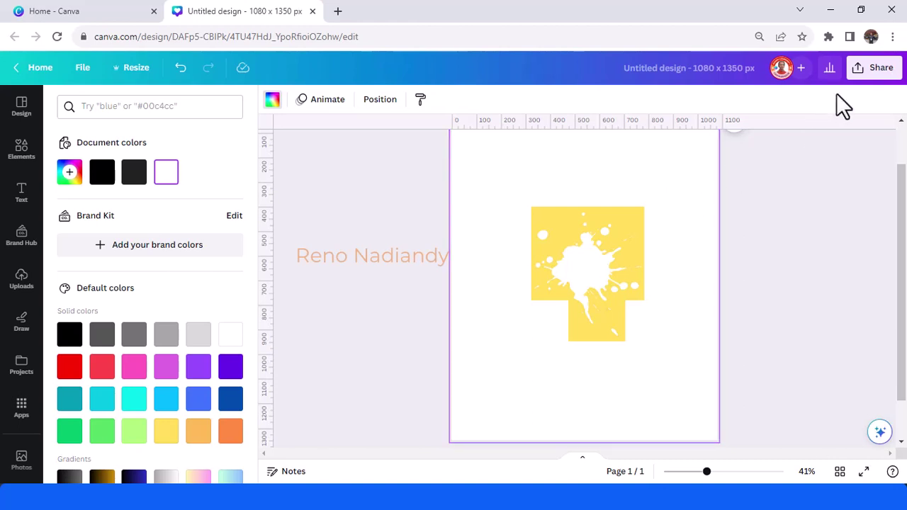
Download the yellow splatter design as a PNG image.
{"action": "left_click", "coordinate": [874, 69]}
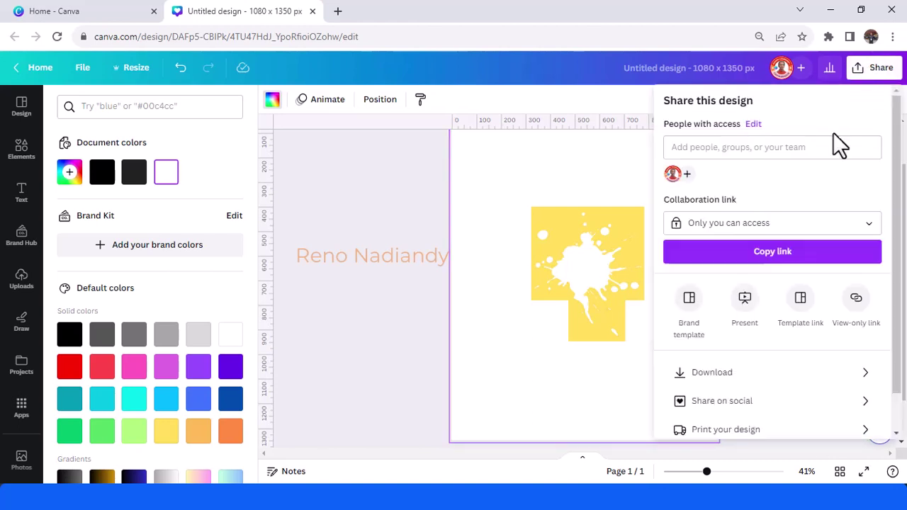
{"action": "left_click", "coordinate": [731, 374]}
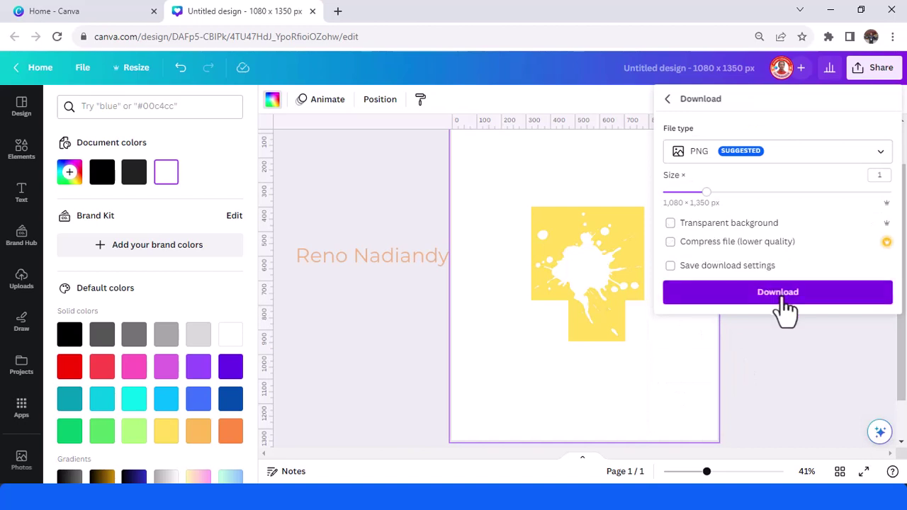
{"action": "left_click", "coordinate": [783, 297]}
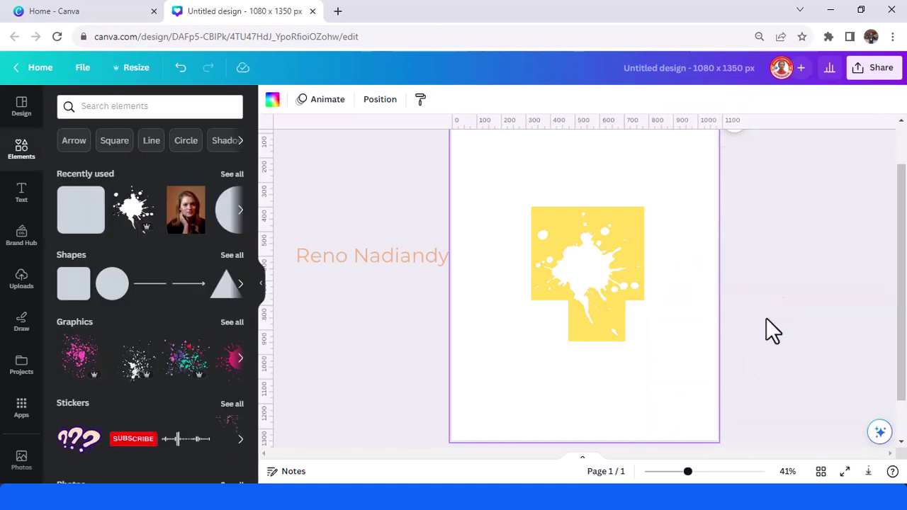
Add a second page with a black background.
{"action": "scroll", "coordinate": [650, 333], "scroll_direction": "down", "scroll_amount": 1}
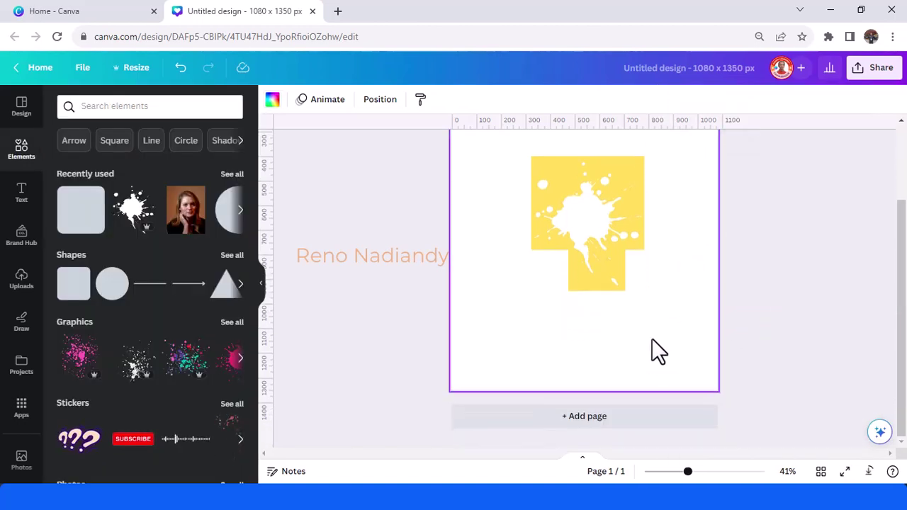
{"action": "left_click", "coordinate": [549, 428]}
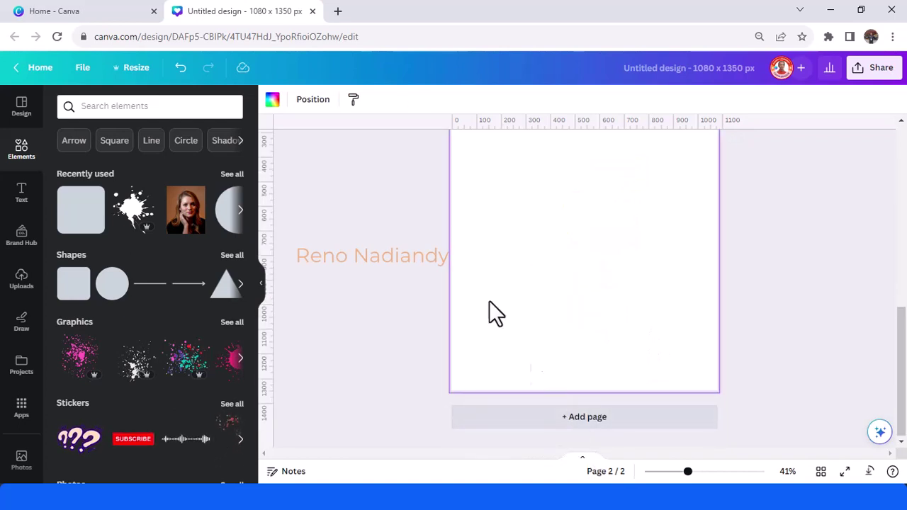
{"action": "left_click", "coordinate": [272, 101]}
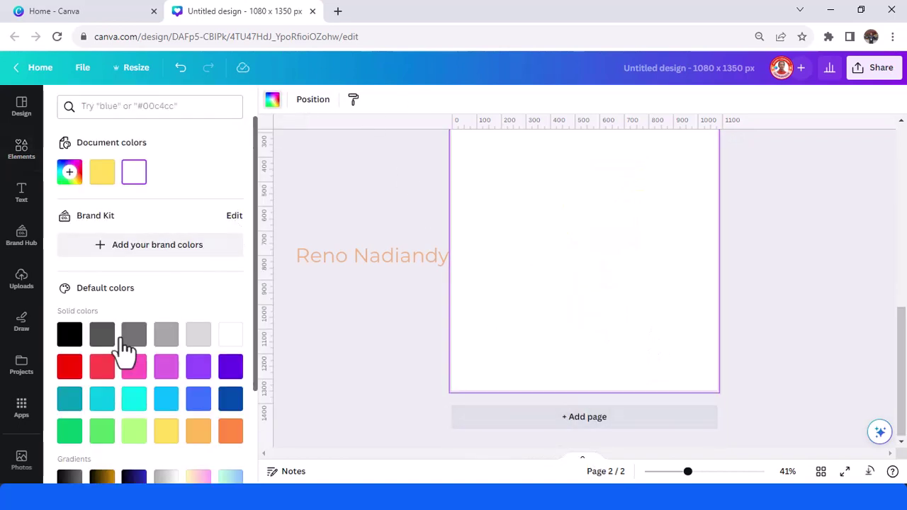
{"action": "left_click", "coordinate": [69, 333]}
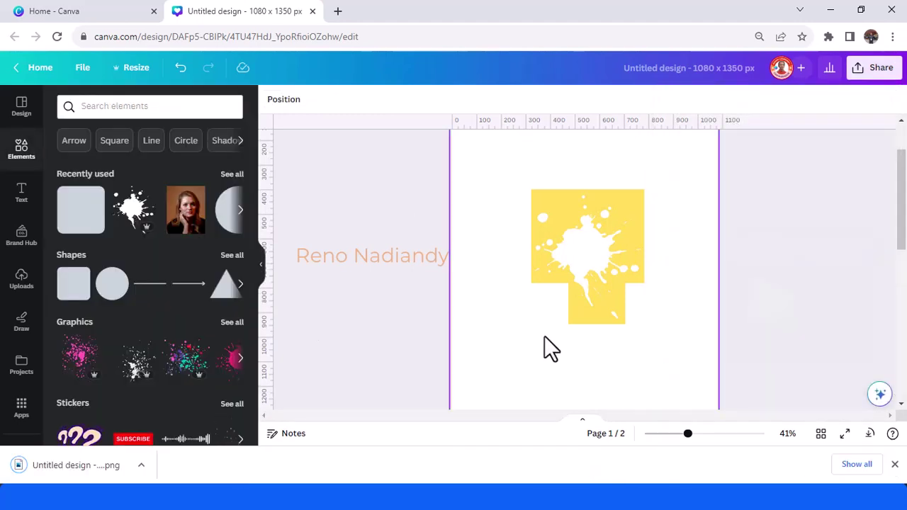
Place the downloaded splatter PNG onto the black second page.
{"action": "scroll", "coordinate": [551, 347], "scroll_direction": "down", "scroll_amount": 5}
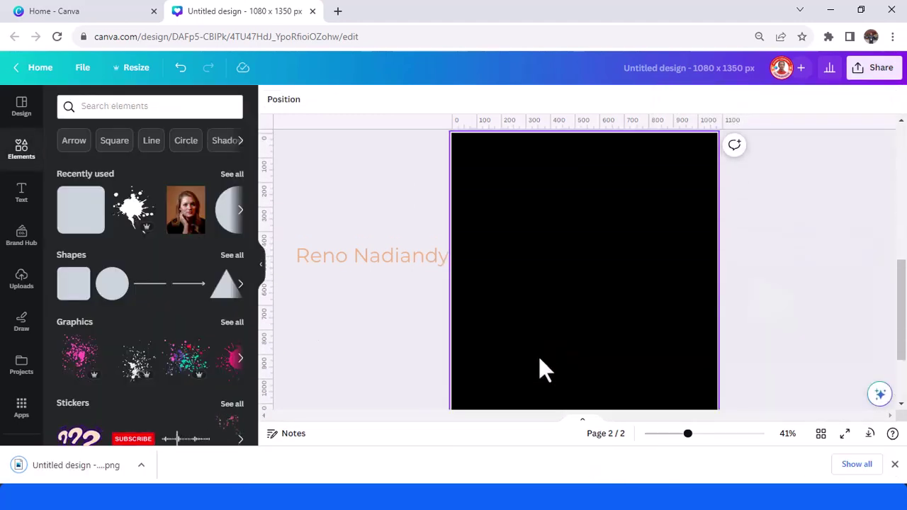
{"action": "left_click_drag", "start_coordinate": [79, 475], "coordinate": [609, 296]}
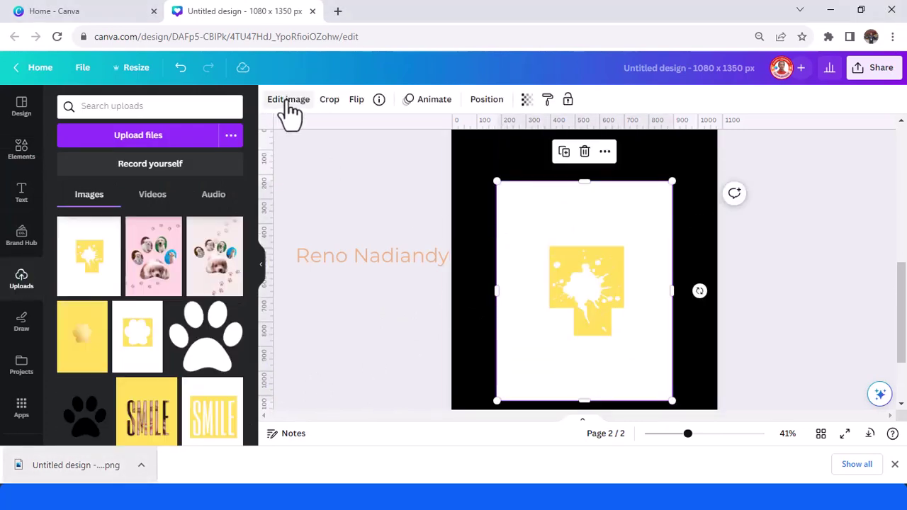
{"action": "left_click", "coordinate": [289, 103]}
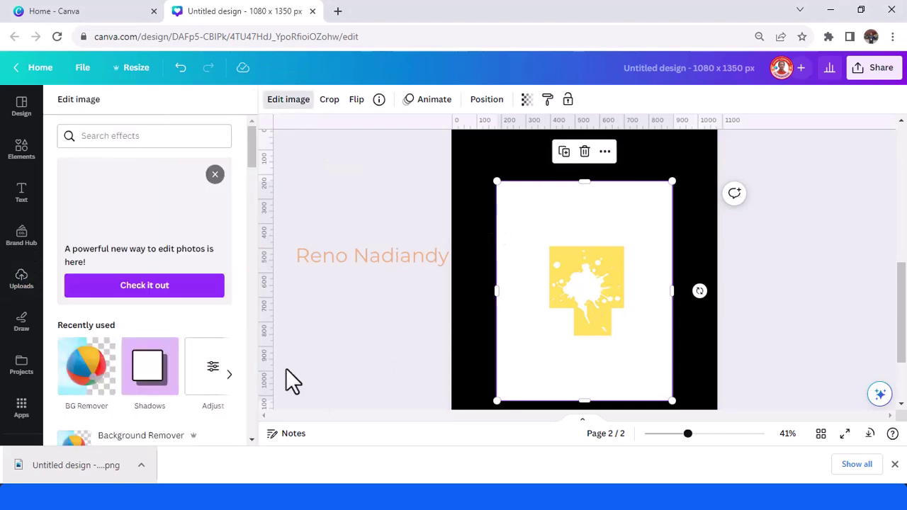
Remove the PNG's white background with BG Remover and enlarge it past the page corners.
{"action": "left_click", "coordinate": [86, 367]}
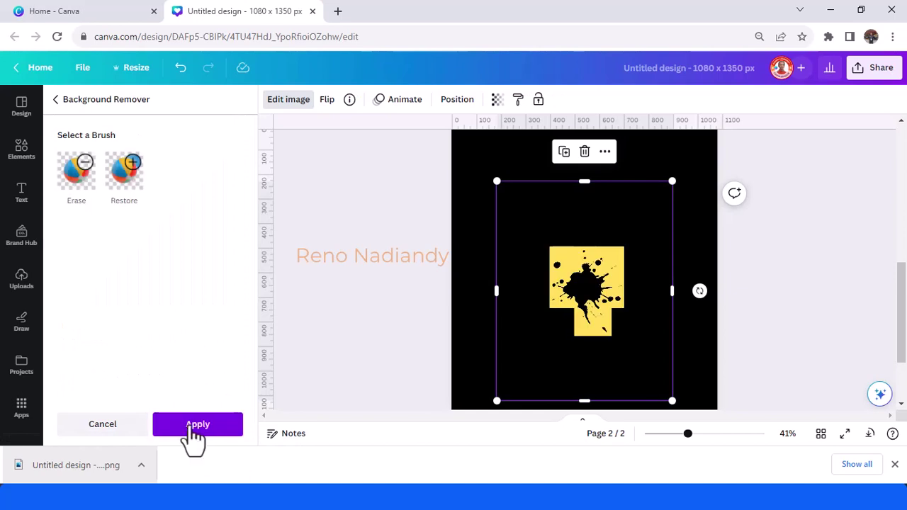
{"action": "left_click", "coordinate": [194, 428]}
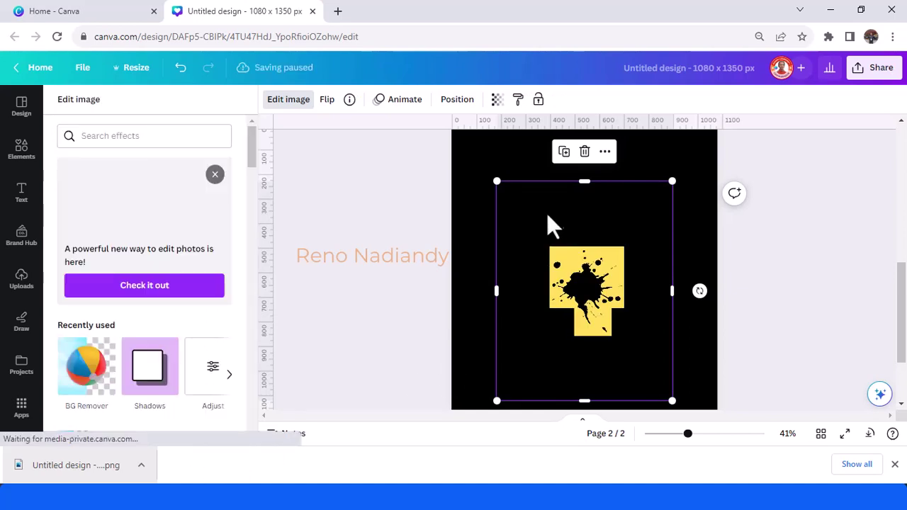
{"action": "scroll", "coordinate": [546, 240], "scroll_direction": "up", "scroll_amount": 2}
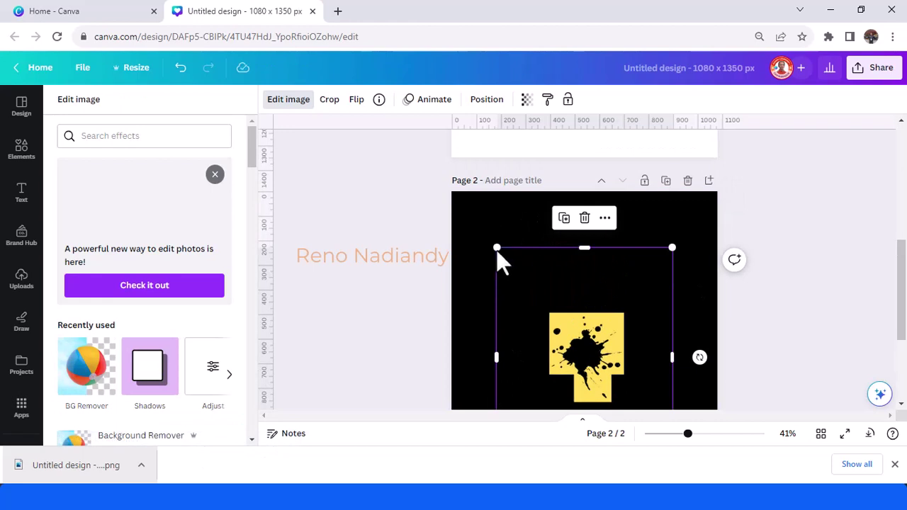
{"action": "left_click_drag", "start_coordinate": [496, 248], "coordinate": [427, 186]}
{"action": "scroll", "coordinate": [616, 298], "scroll_direction": "down", "scroll_amount": 3}
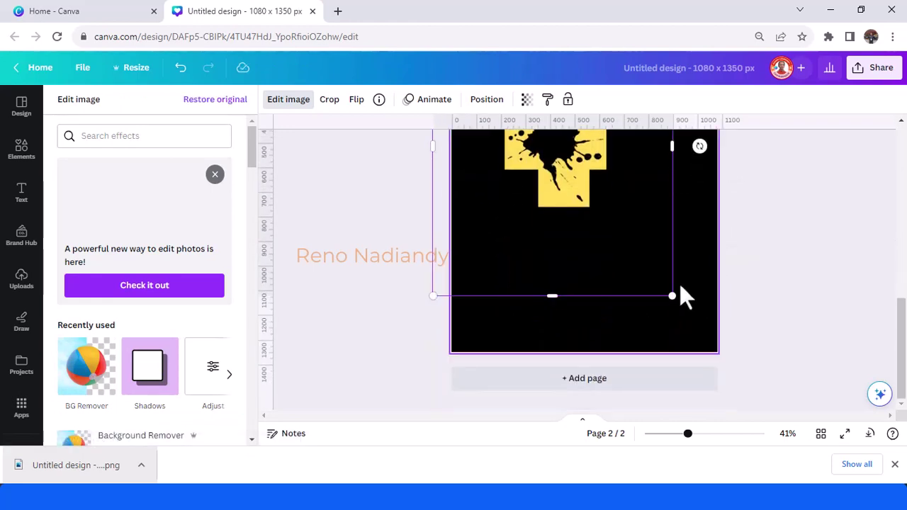
{"action": "left_click_drag", "start_coordinate": [670, 295], "coordinate": [745, 385]}
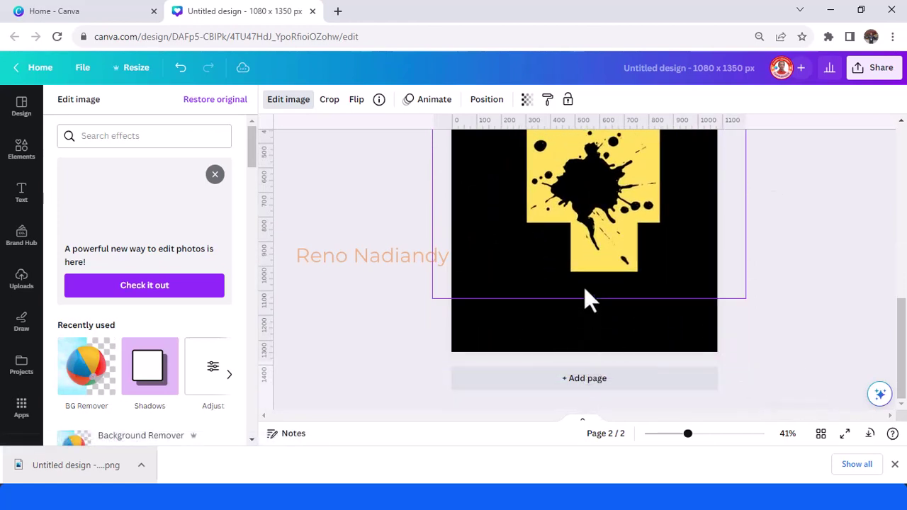
{"action": "left_click_drag", "start_coordinate": [585, 289], "coordinate": [585, 275]}
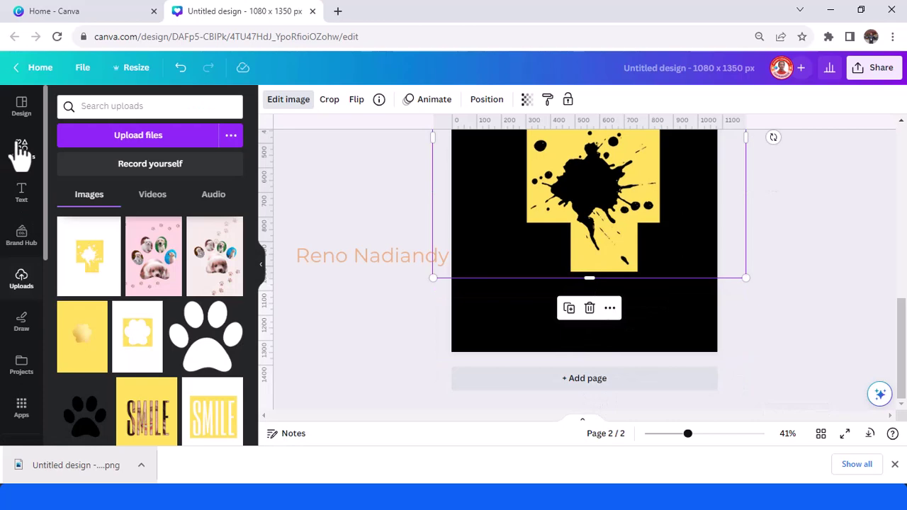
Add the woman's portrait photo from Recently used and send it to the back.
{"action": "left_click", "coordinate": [21, 147]}
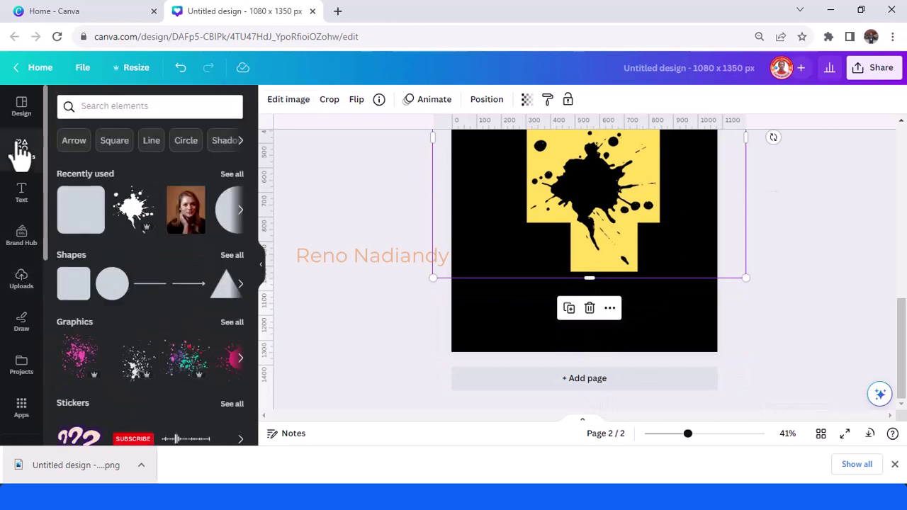
{"action": "left_click", "coordinate": [200, 195]}
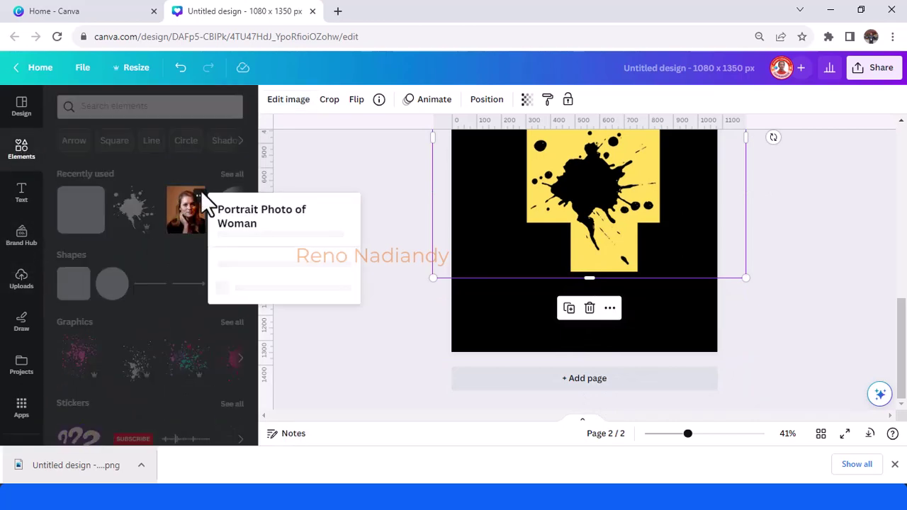
{"action": "left_click", "coordinate": [178, 222]}
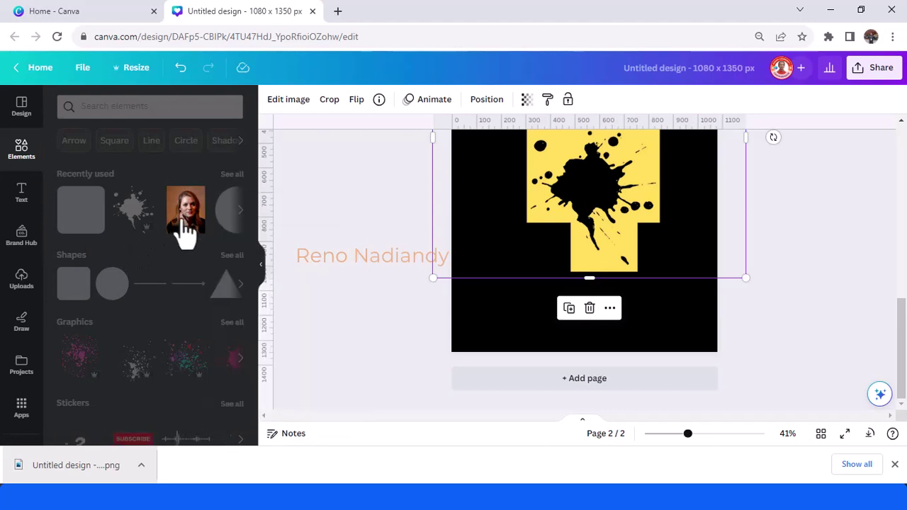
{"action": "left_click", "coordinate": [182, 225]}
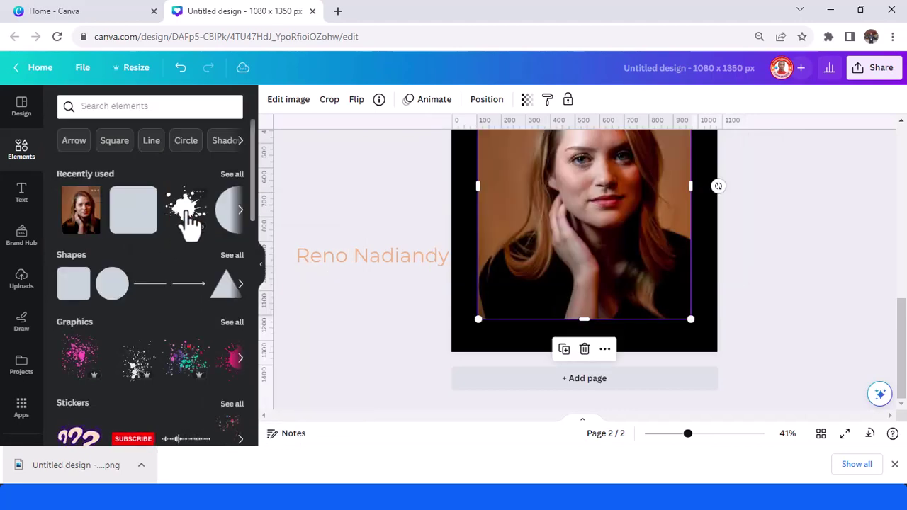
{"action": "scroll", "coordinate": [614, 255], "scroll_direction": "up", "scroll_amount": 2}
{"action": "right_click", "coordinate": [618, 256]}
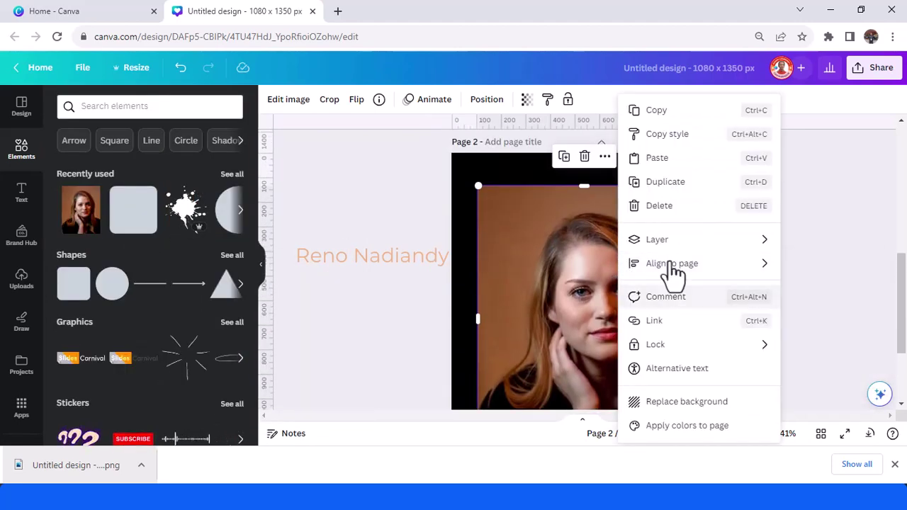
{"action": "mouse_move", "coordinate": [631, 243]}
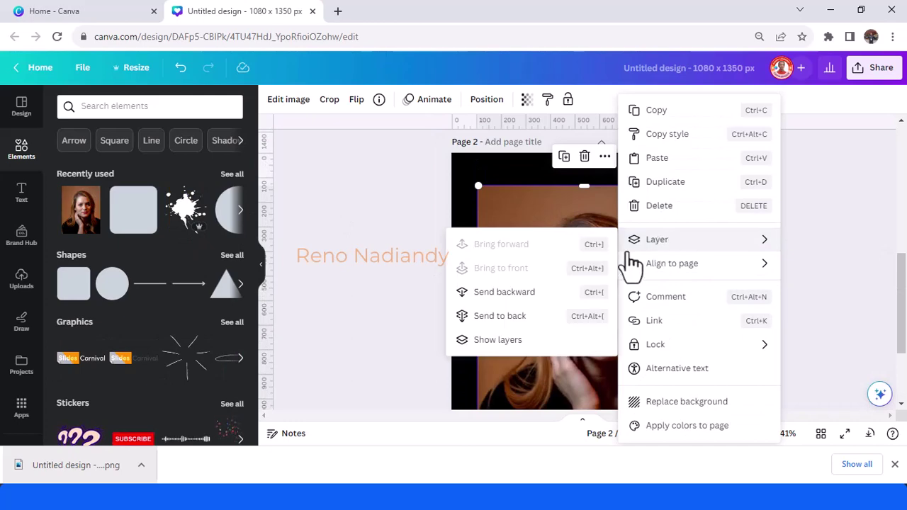
{"action": "left_click", "coordinate": [513, 316]}
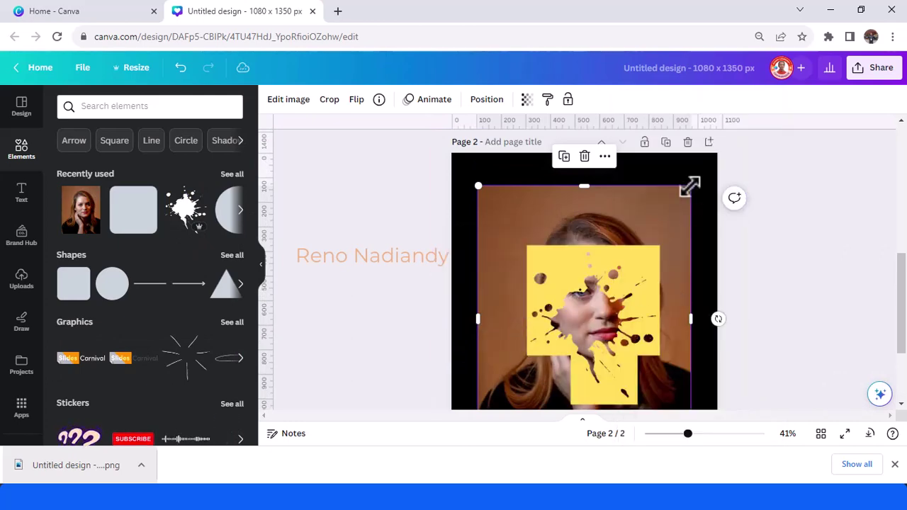
Shrink the portrait from its top corners and move it up behind the cutout.
{"action": "left_click_drag", "start_coordinate": [689, 187], "coordinate": [662, 234]}
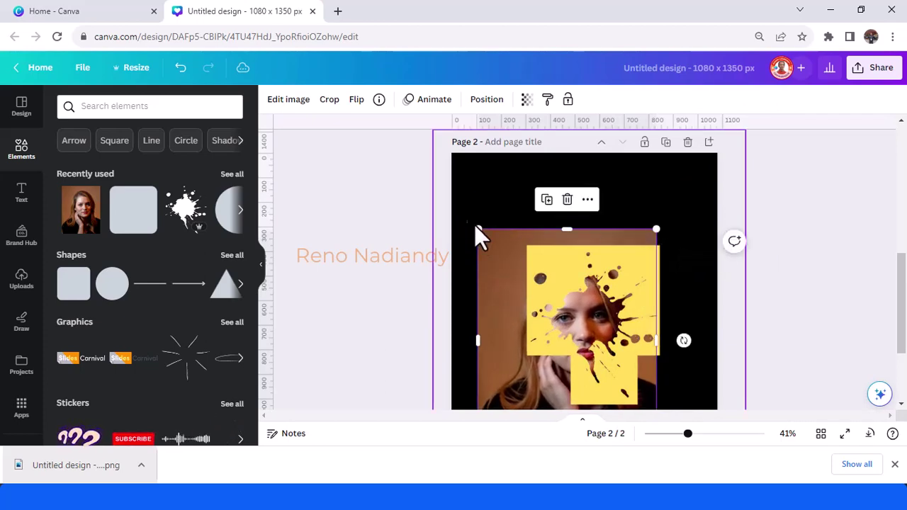
{"action": "left_click_drag", "start_coordinate": [484, 234], "coordinate": [516, 266]}
{"action": "scroll", "coordinate": [562, 300], "scroll_direction": "down", "scroll_amount": 3}
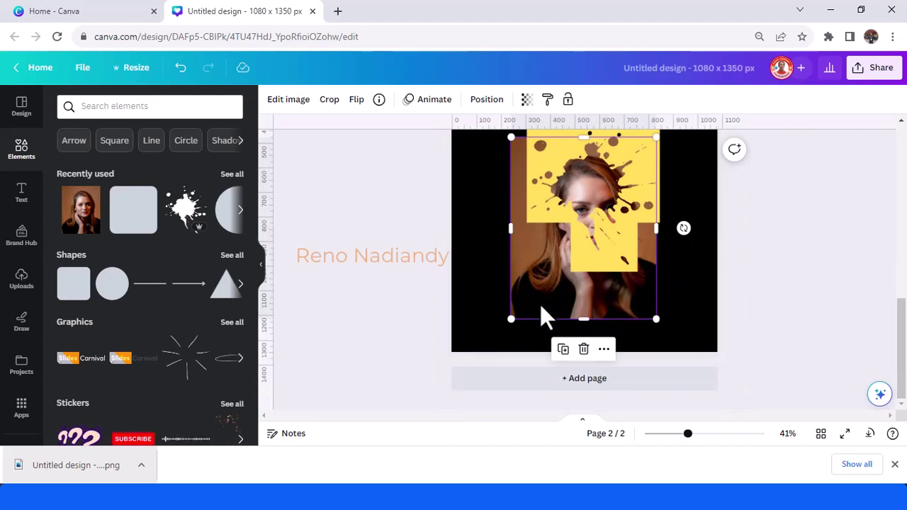
{"action": "left_click_drag", "start_coordinate": [540, 303], "coordinate": [539, 275]}
{"action": "scroll", "coordinate": [539, 276], "scroll_direction": "up", "scroll_amount": 2}
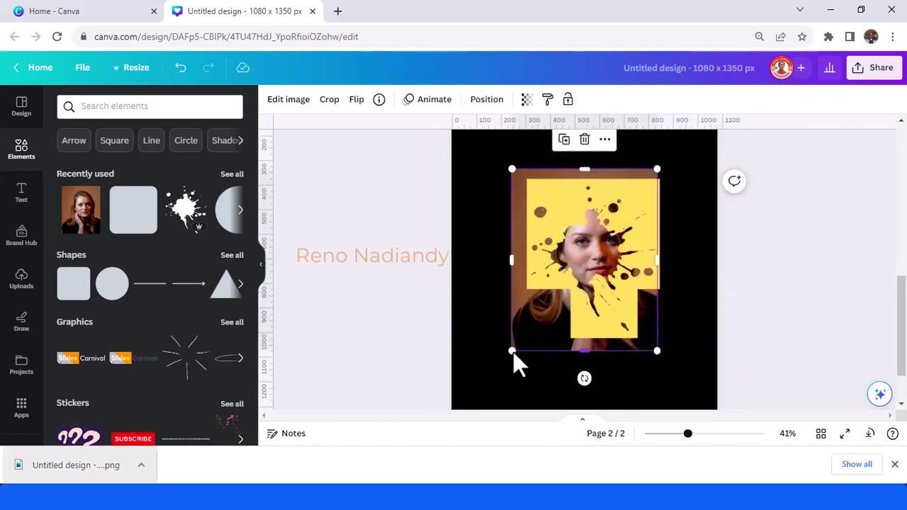
{"action": "left_click_drag", "start_coordinate": [510, 353], "coordinate": [532, 337]}
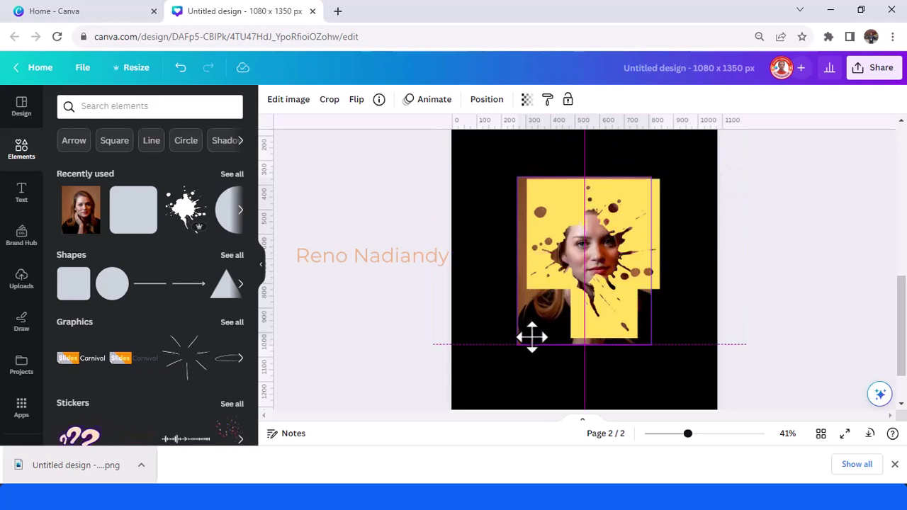
Fine-tune the portrait's edges to about 510 × 692 within the yellow block's outline.
{"action": "left_click_drag", "start_coordinate": [531, 337], "coordinate": [531, 337]}
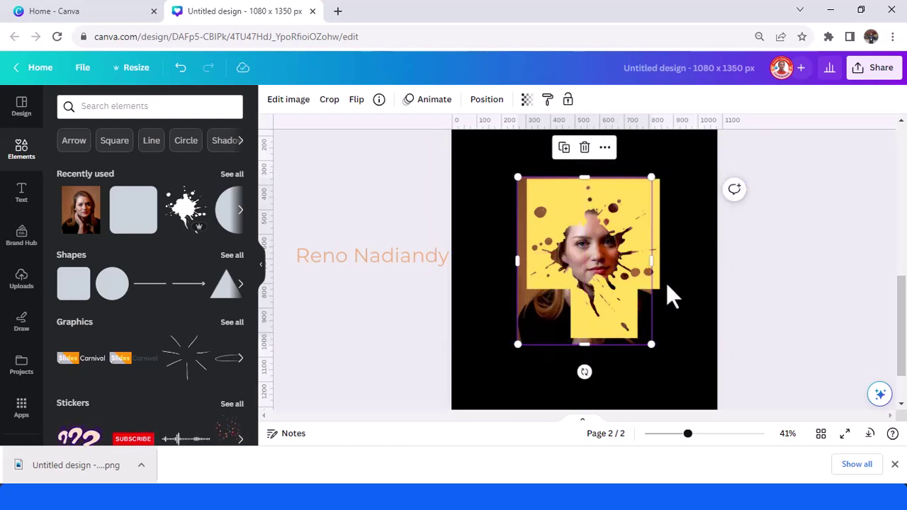
{"action": "left_click_drag", "start_coordinate": [652, 259], "coordinate": [653, 260]}
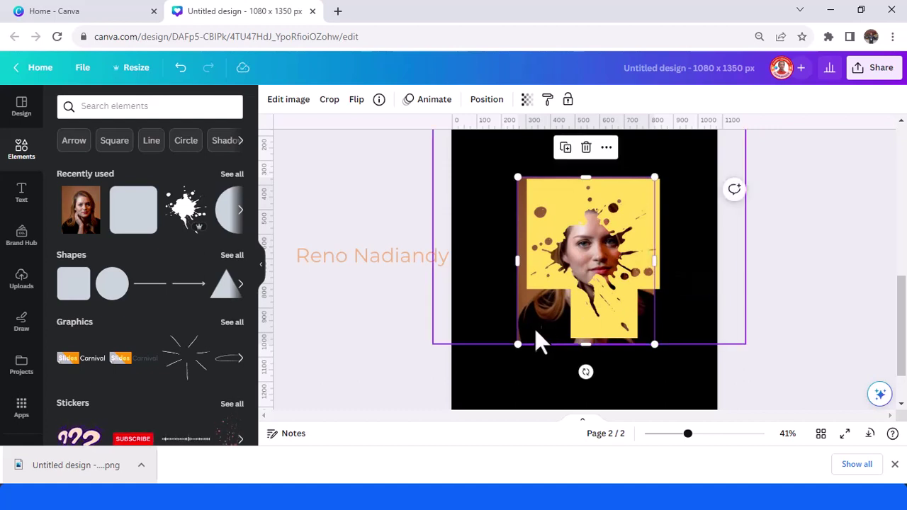
{"action": "mouse_move", "coordinate": [517, 343]}
{"action": "left_mouse_down"}
{"action": "mouse_move", "coordinate": [510, 345]}
{"action": "mouse_move", "coordinate": [522, 334]}
{"action": "left_mouse_up"}
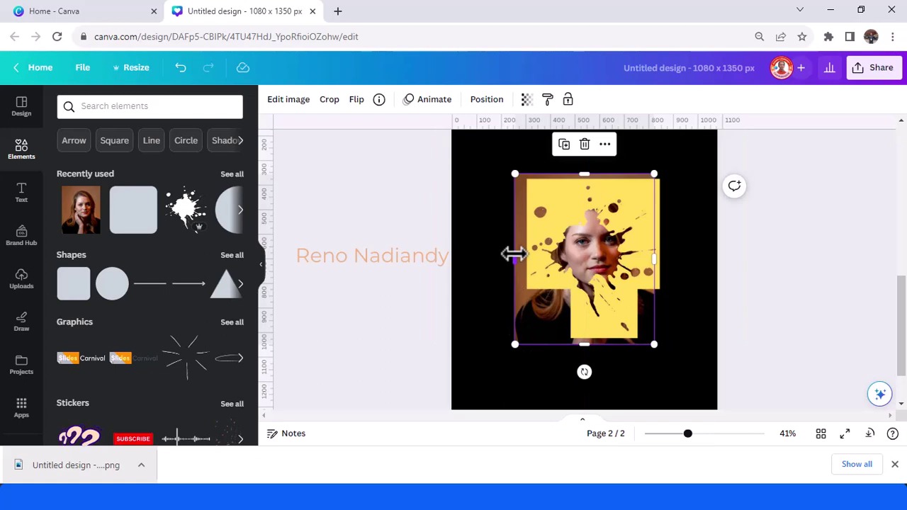
{"action": "left_click_drag", "start_coordinate": [521, 250], "coordinate": [528, 250]}
{"action": "left_click_drag", "start_coordinate": [593, 174], "coordinate": [594, 183]}
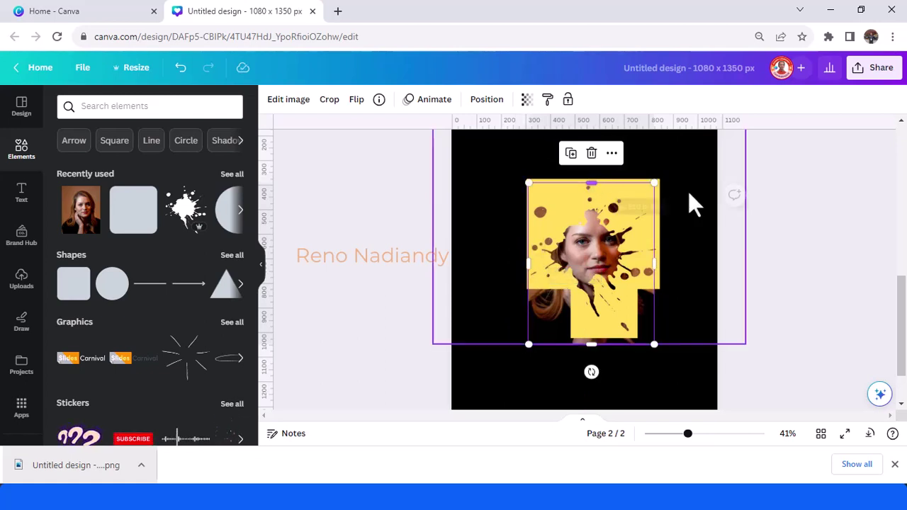
{"action": "left_click", "coordinate": [708, 201]}
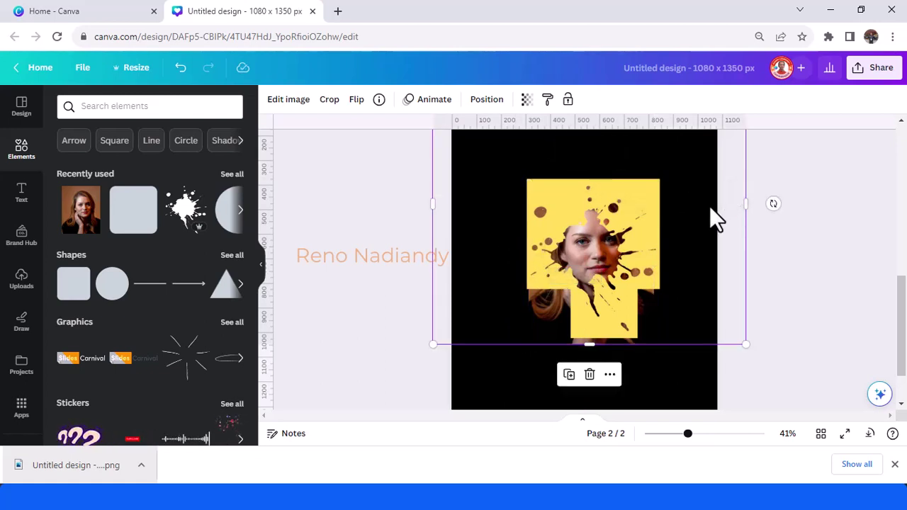
Change page 2's background from black to yellow and add a rounded square shape.
{"action": "left_click", "coordinate": [689, 378]}
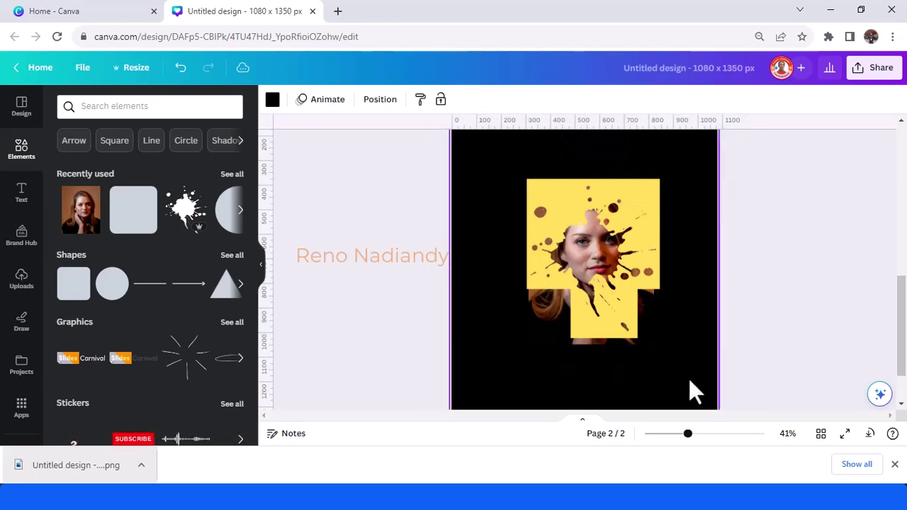
{"action": "left_click", "coordinate": [274, 100]}
{"action": "left_click", "coordinate": [133, 174]}
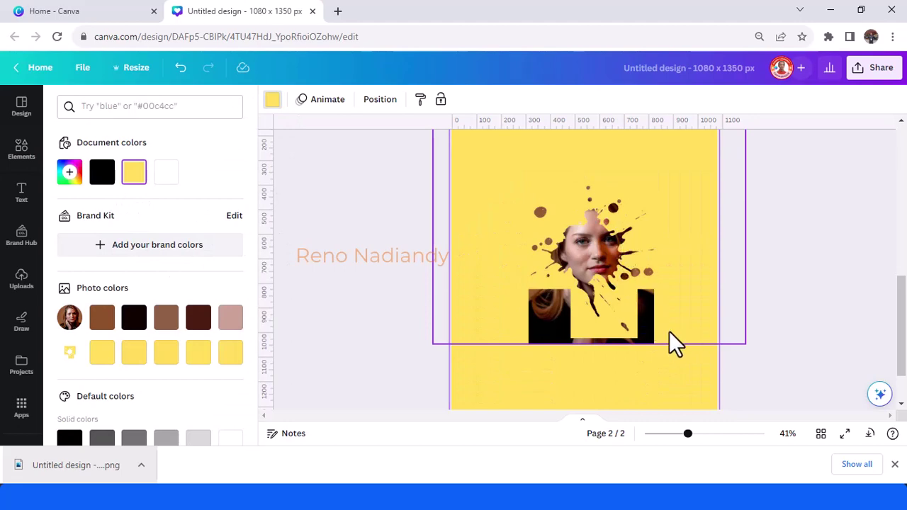
{"action": "left_click", "coordinate": [23, 153]}
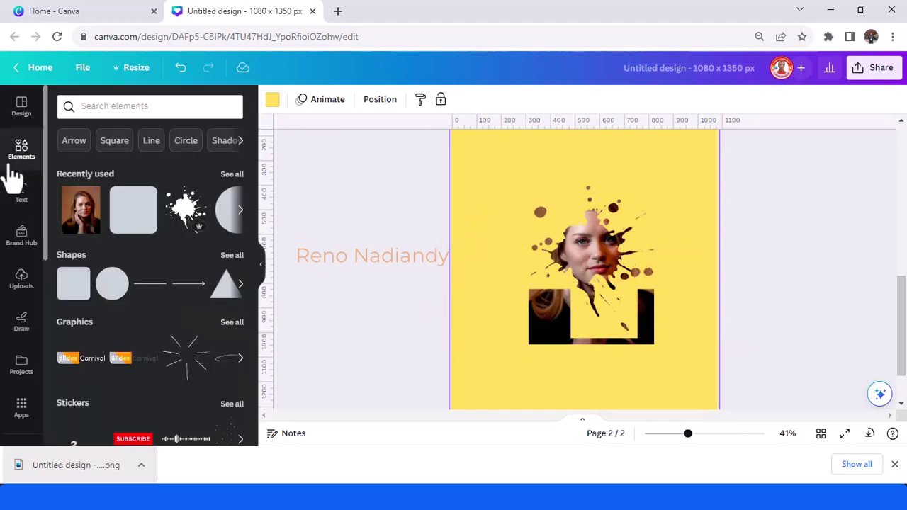
{"action": "left_click", "coordinate": [67, 294]}
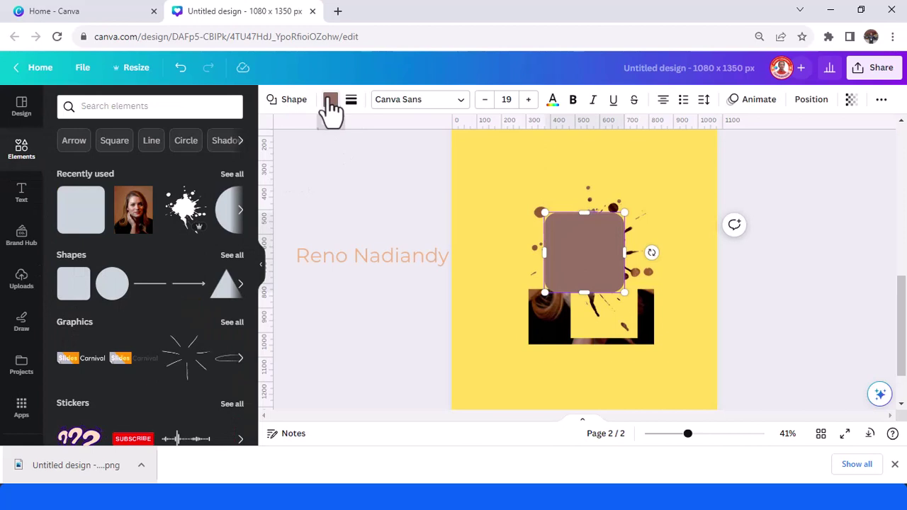
Fill the square with the background yellow, set corner rounding to 15, and cover the left black patch.
{"action": "left_click", "coordinate": [330, 103]}
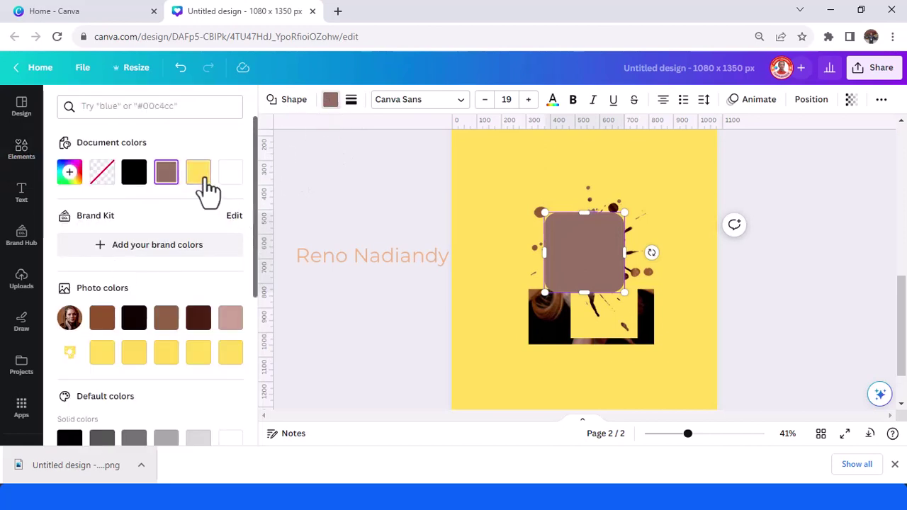
{"action": "left_click", "coordinate": [204, 180]}
{"action": "left_click", "coordinate": [350, 99]}
{"action": "left_click_drag", "start_coordinate": [417, 211], "coordinate": [315, 228]}
{"action": "left_click_drag", "start_coordinate": [602, 252], "coordinate": [548, 314]}
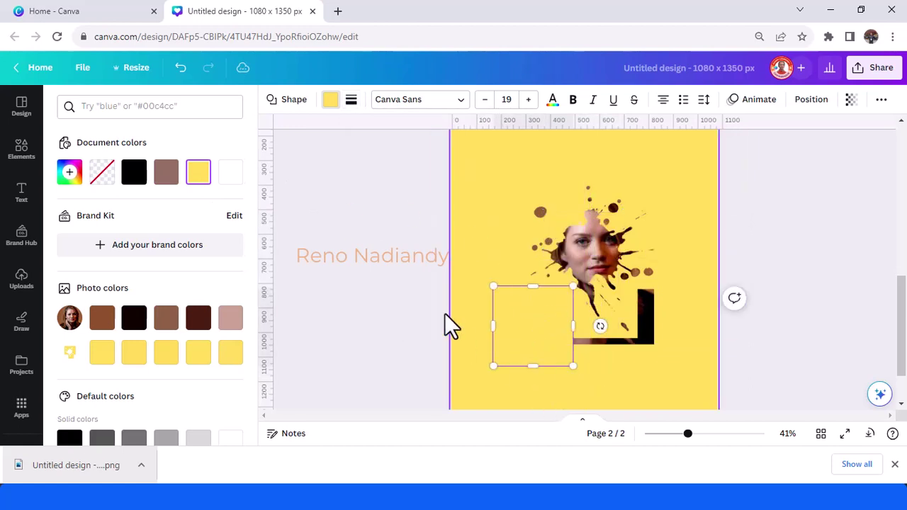
{"action": "key", "text": "Escape"}
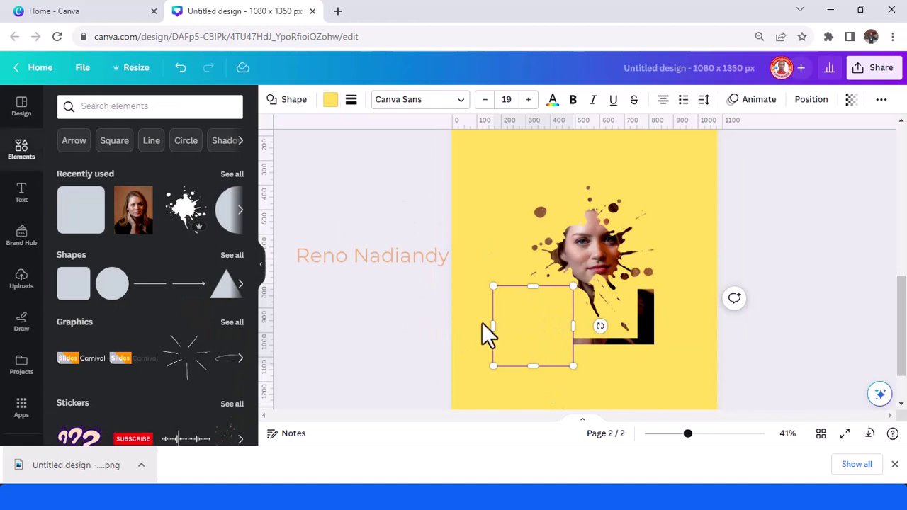
{"action": "left_click", "coordinate": [399, 274]}
Duplicate the yellow square and place the copy over the right black patch.
{"action": "left_click", "coordinate": [517, 313]}
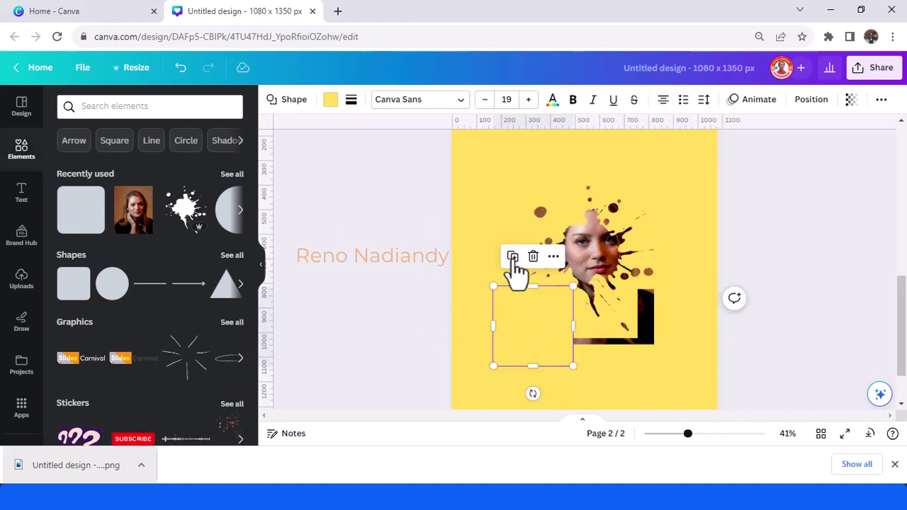
{"action": "left_click_drag", "start_coordinate": [532, 326], "coordinate": [604, 374]}
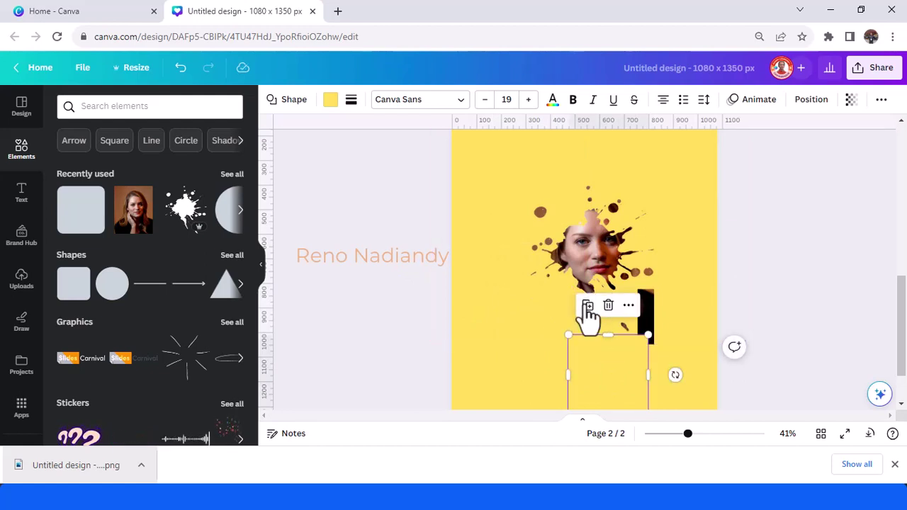
{"action": "left_click", "coordinate": [588, 306]}
{"action": "left_click_drag", "start_coordinate": [694, 394], "coordinate": [685, 301]}
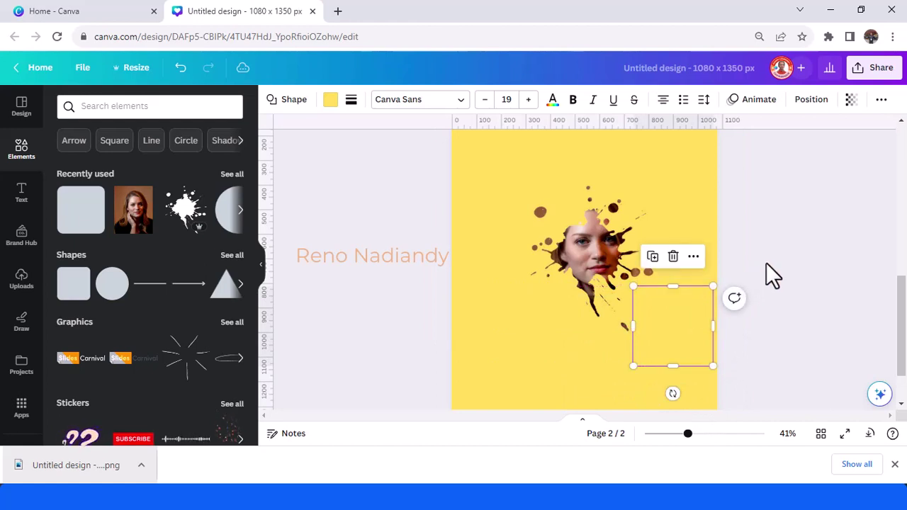
{"action": "left_click", "coordinate": [727, 276]}
{"action": "left_click", "coordinate": [892, 71]}
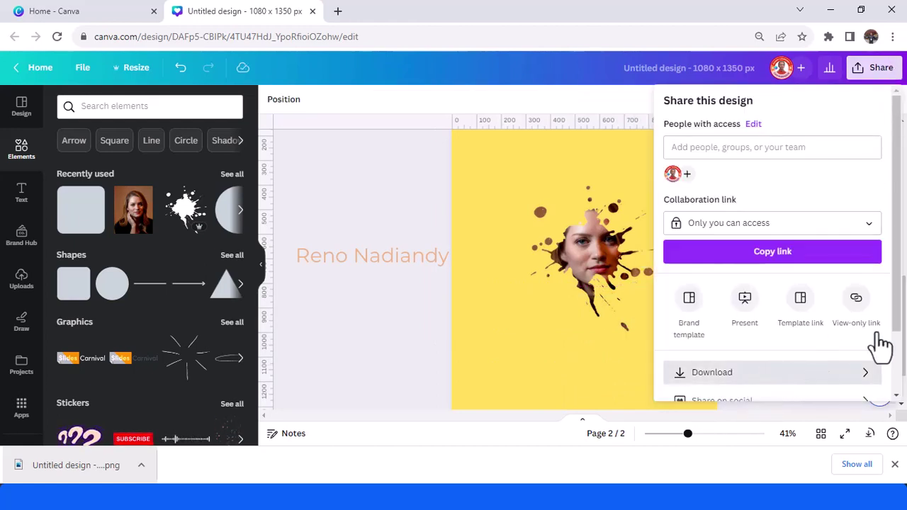
Download page 2 alone as a PNG, with page 1 excluded from the selection.
{"action": "left_click", "coordinate": [868, 368]}
{"action": "left_click", "coordinate": [881, 285]}
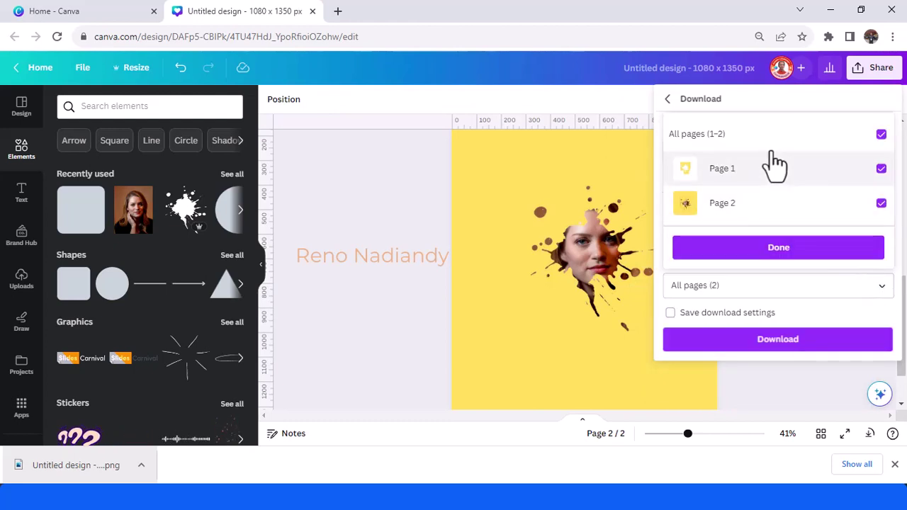
{"action": "left_click", "coordinate": [761, 173]}
{"action": "left_click", "coordinate": [777, 249]}
{"action": "left_click", "coordinate": [784, 340]}
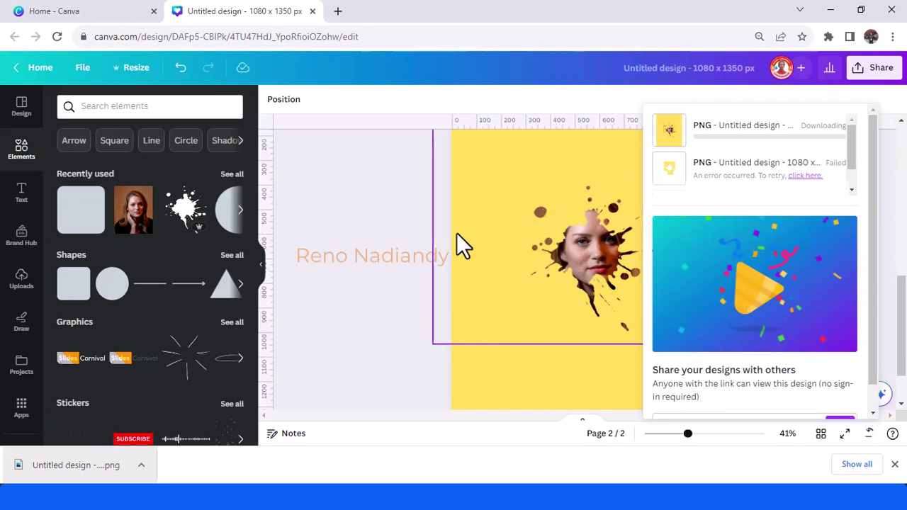
{"action": "scroll", "coordinate": [383, 276], "scroll_direction": "down", "scroll_amount": 2}
Add a new page, make it white, and place the downloaded splatter-face PNG on it.
{"action": "left_click", "coordinate": [593, 383]}
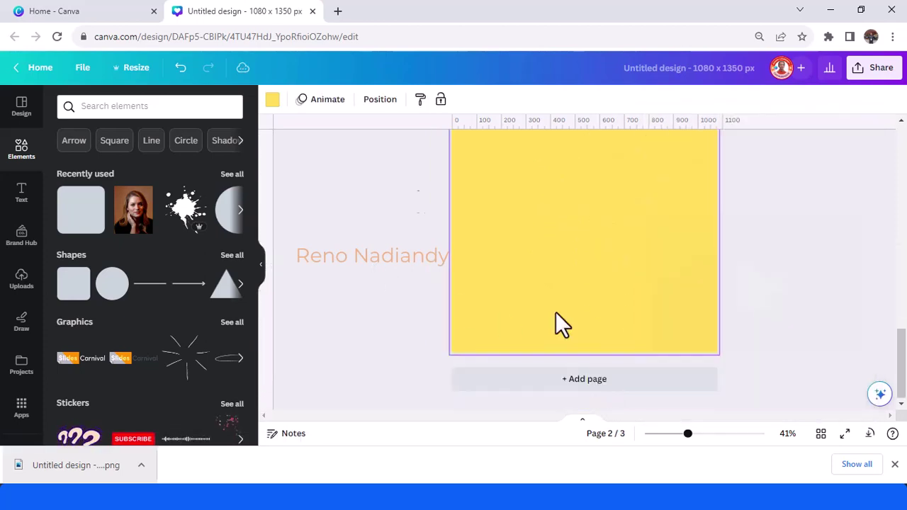
{"action": "left_click", "coordinate": [162, 178]}
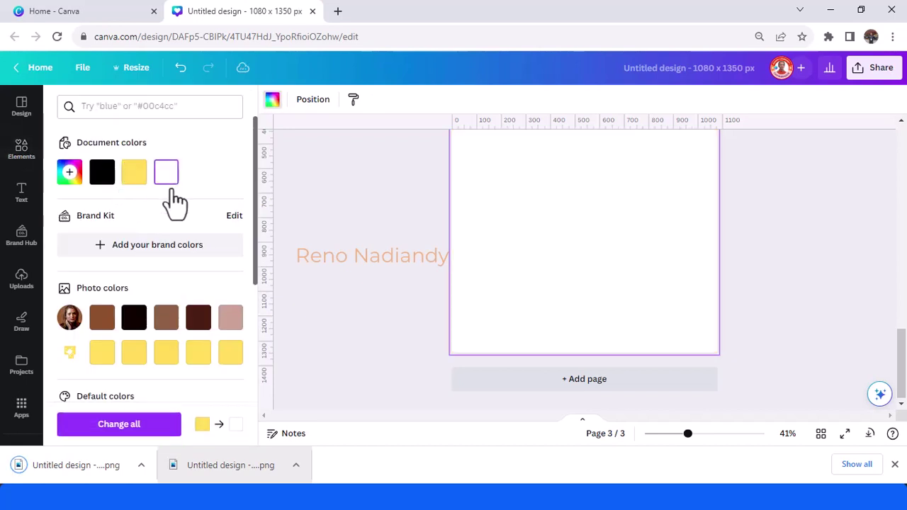
{"action": "left_click_drag", "start_coordinate": [75, 464], "coordinate": [603, 229]}
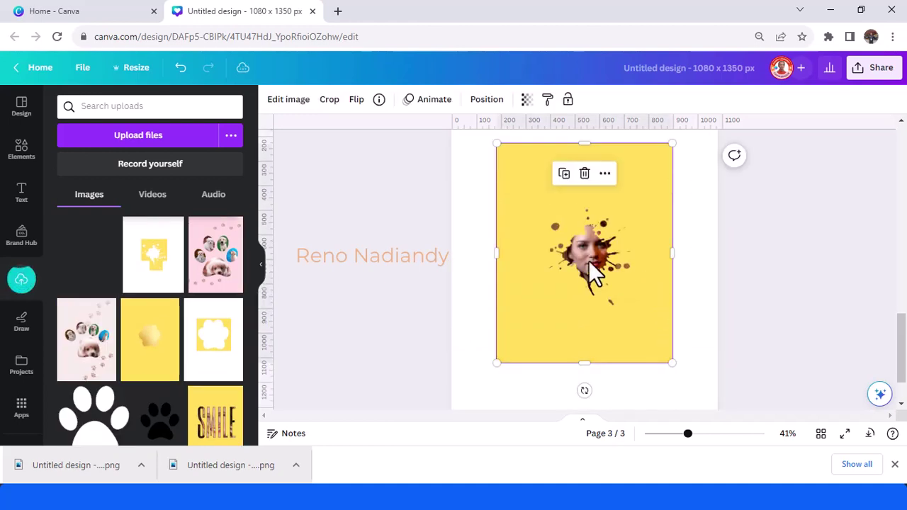
Run BG Remover on the placed image, check the face cutout up close, and apply it.
{"action": "left_click", "coordinate": [287, 103]}
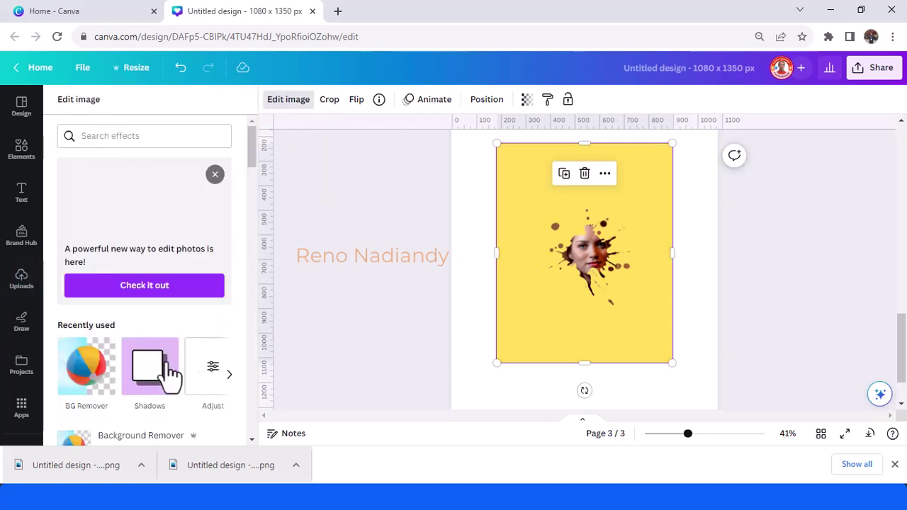
{"action": "left_click", "coordinate": [89, 381]}
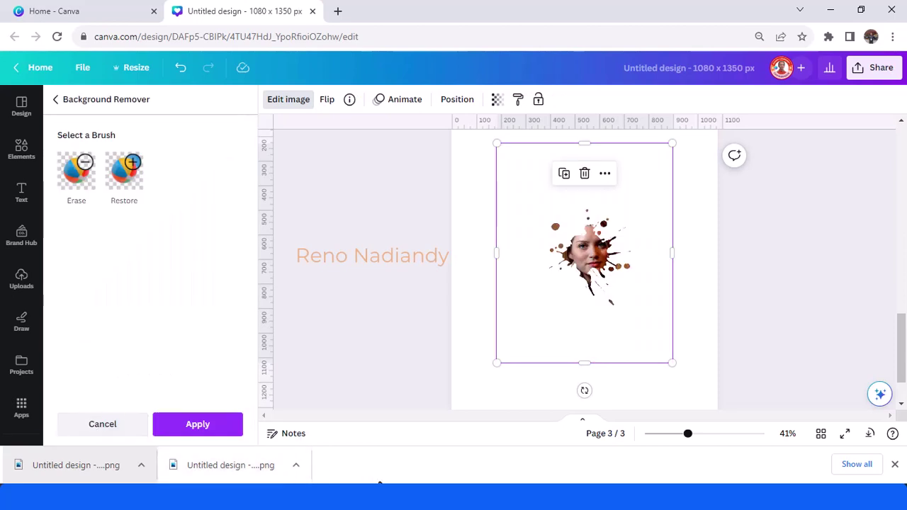
{"action": "left_click_drag", "start_coordinate": [687, 433], "coordinate": [724, 435]}
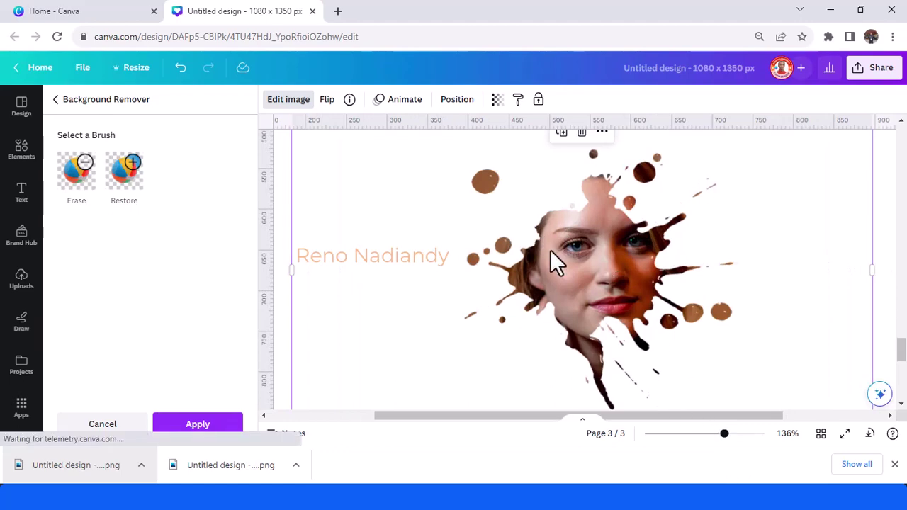
{"action": "scroll", "coordinate": [597, 315], "scroll_direction": "down", "scroll_amount": 3}
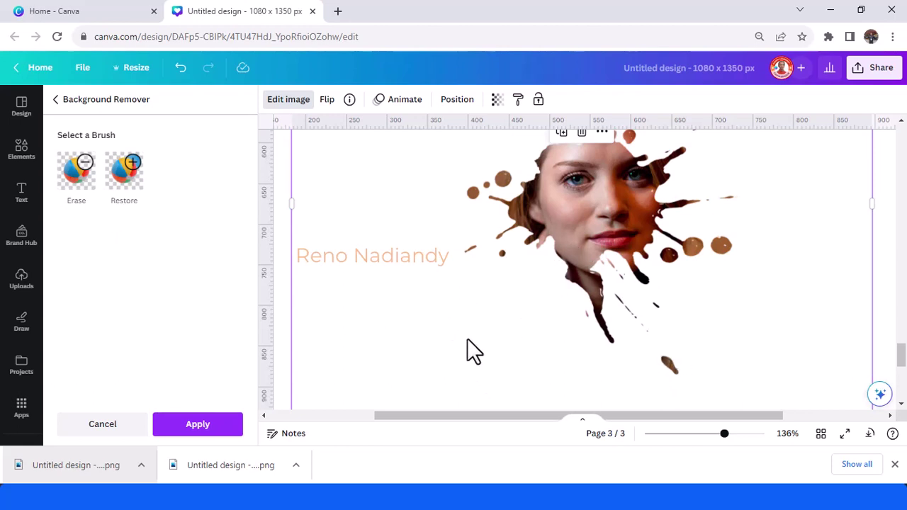
{"action": "left_click", "coordinate": [196, 434]}
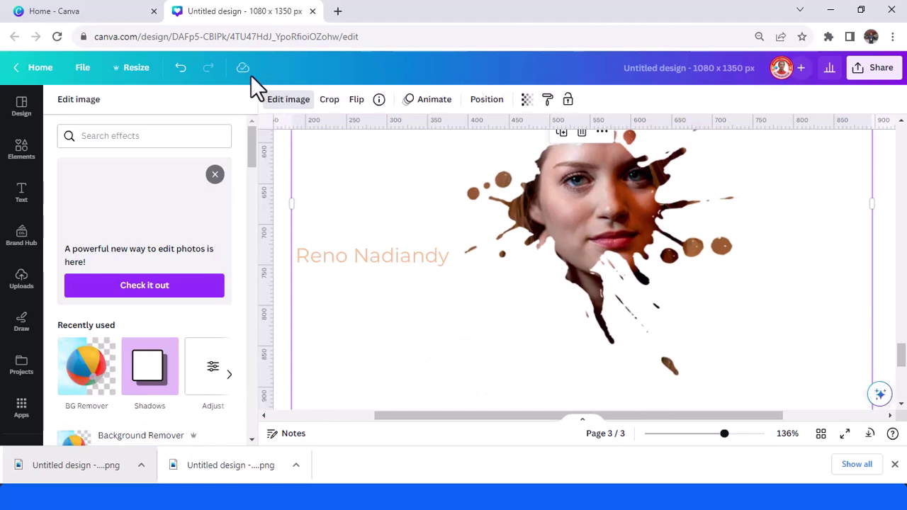
Trim the image frame on all four sides, then enlarge it from the corners to fill most of page 3.
{"action": "left_click", "coordinate": [695, 434]}
{"action": "left_click", "coordinate": [676, 434]}
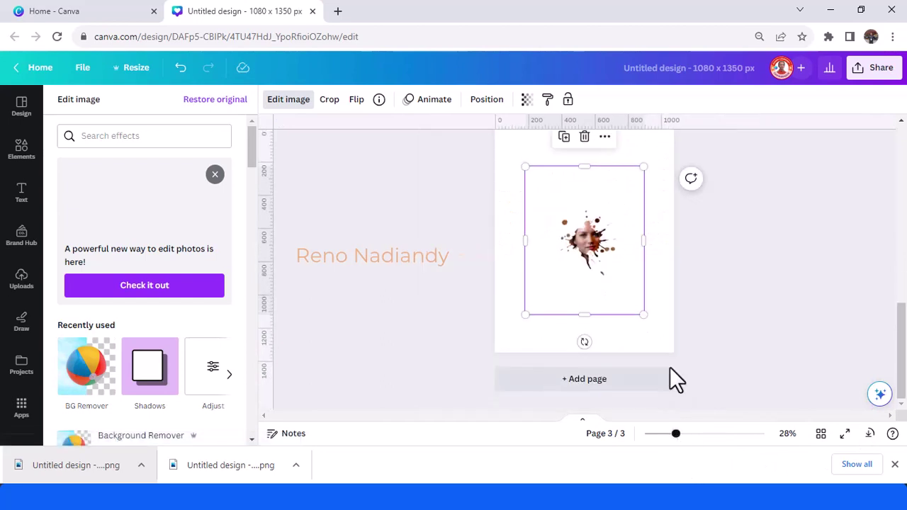
{"action": "left_click_drag", "start_coordinate": [578, 314], "coordinate": [577, 288]}
{"action": "left_click_drag", "start_coordinate": [522, 228], "coordinate": [551, 228]}
{"action": "left_click_drag", "start_coordinate": [598, 164], "coordinate": [608, 195]}
{"action": "left_click_drag", "start_coordinate": [646, 240], "coordinate": [621, 244]}
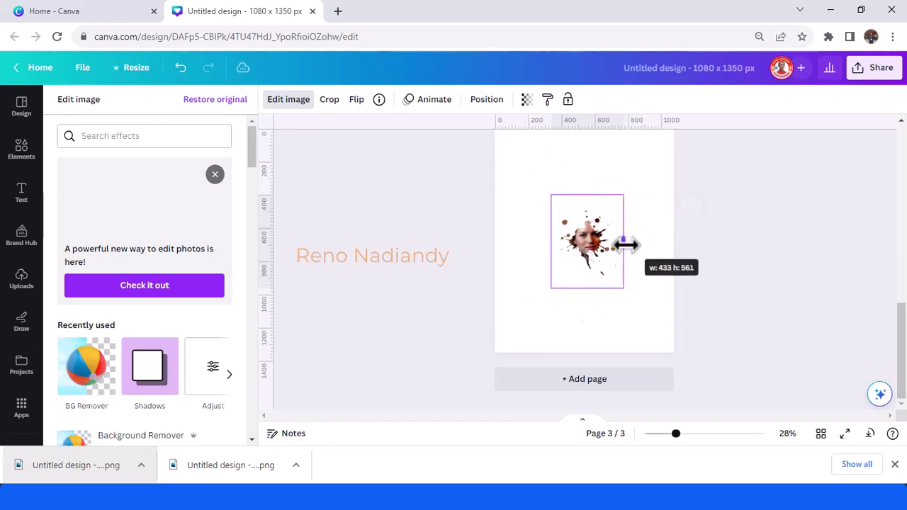
{"action": "left_click_drag", "start_coordinate": [624, 288], "coordinate": [659, 338]}
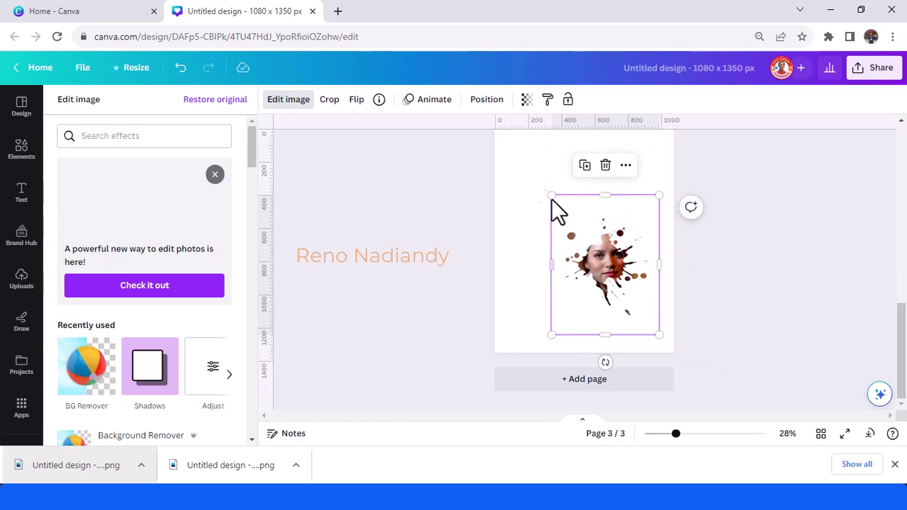
{"action": "left_click_drag", "start_coordinate": [548, 192], "coordinate": [500, 140]}
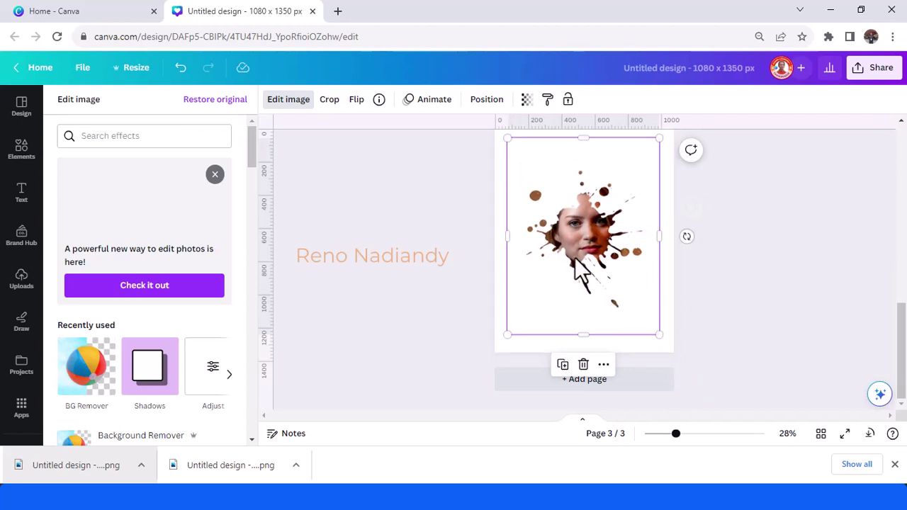
Duplicate page 3 as a new page 4.
{"action": "scroll", "coordinate": [627, 234], "scroll_direction": "up", "scroll_amount": 2}
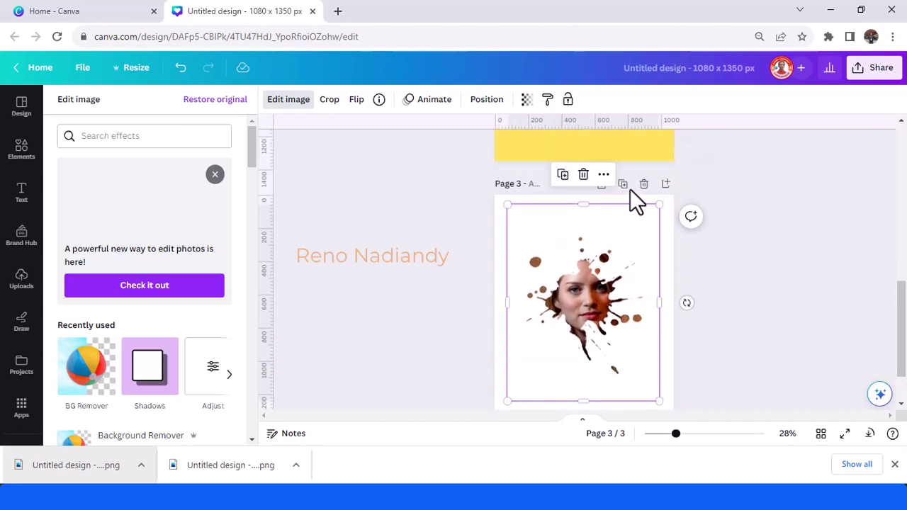
{"action": "left_click", "coordinate": [623, 185]}
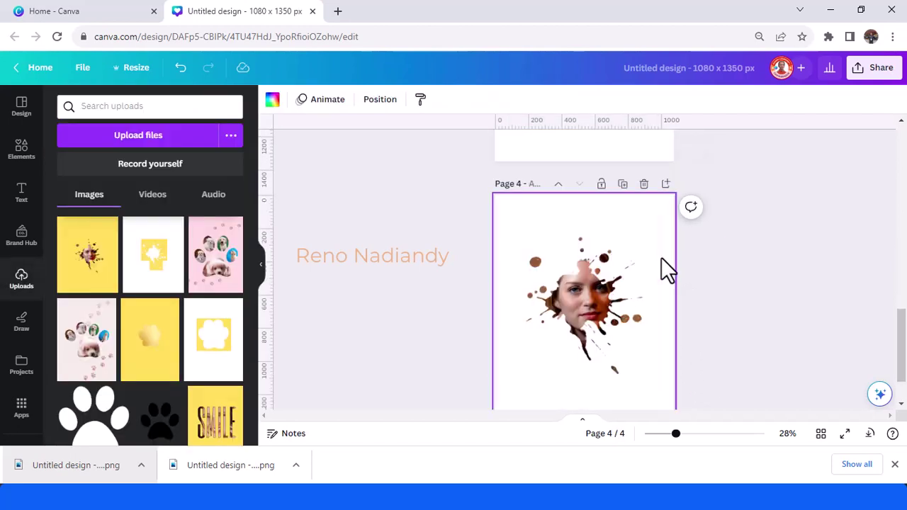
{"action": "left_click", "coordinate": [273, 103]}
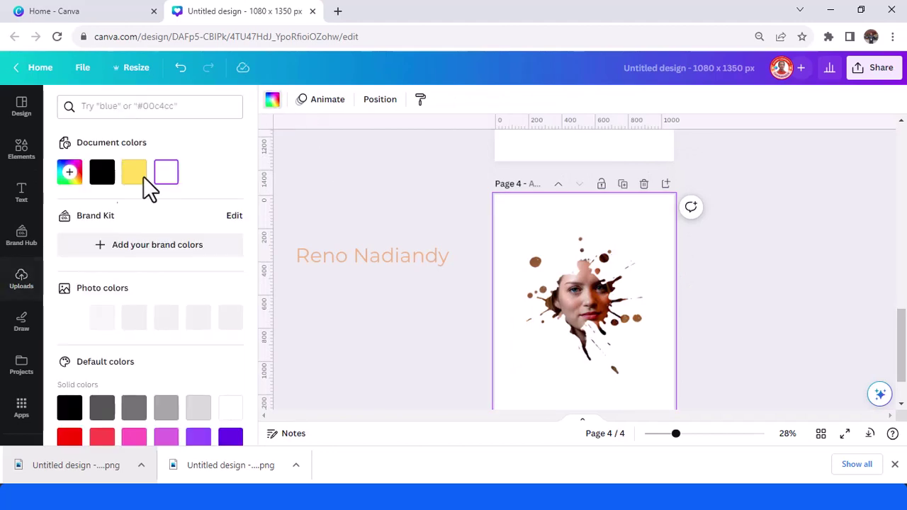
Search the elements library for 'white wood' and browse all the photo results.
{"action": "left_click", "coordinate": [20, 150]}
{"action": "left_click", "coordinate": [122, 106]}
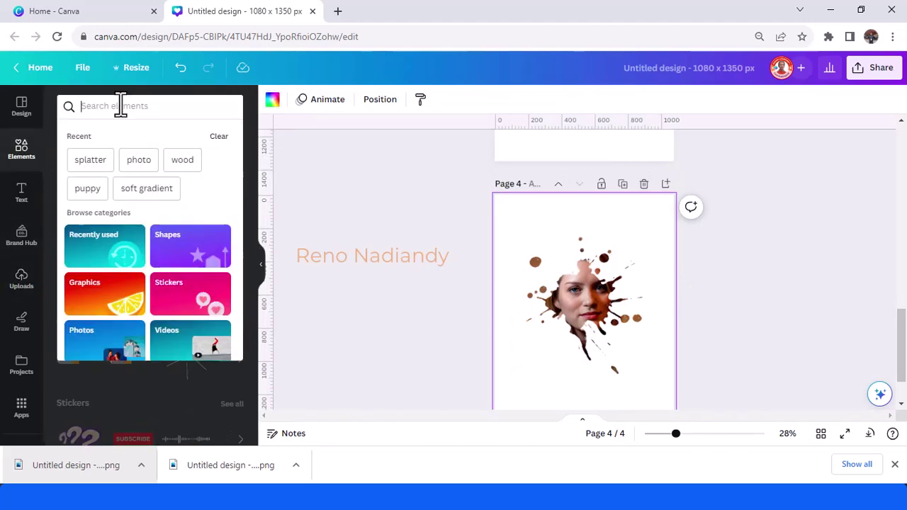
{"action": "type", "text": "white"}
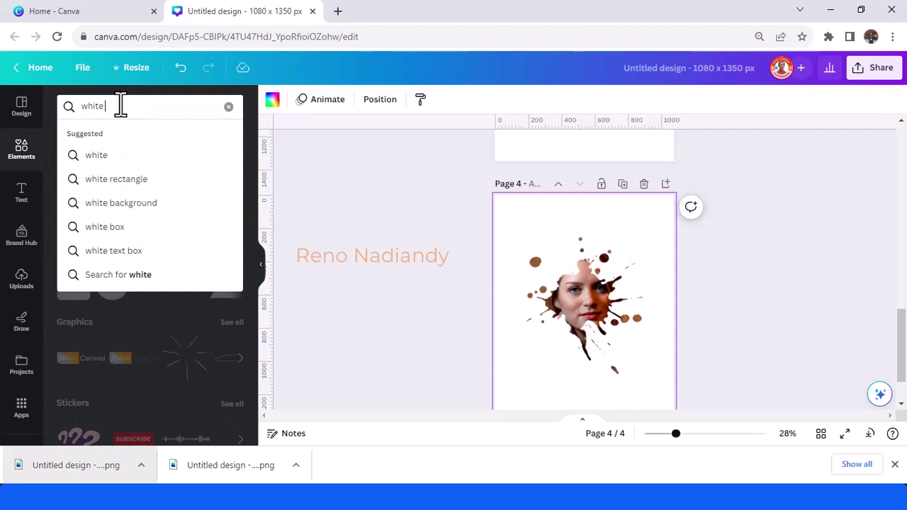
{"action": "type", "text": " wood"}
{"action": "key", "text": "Return"}
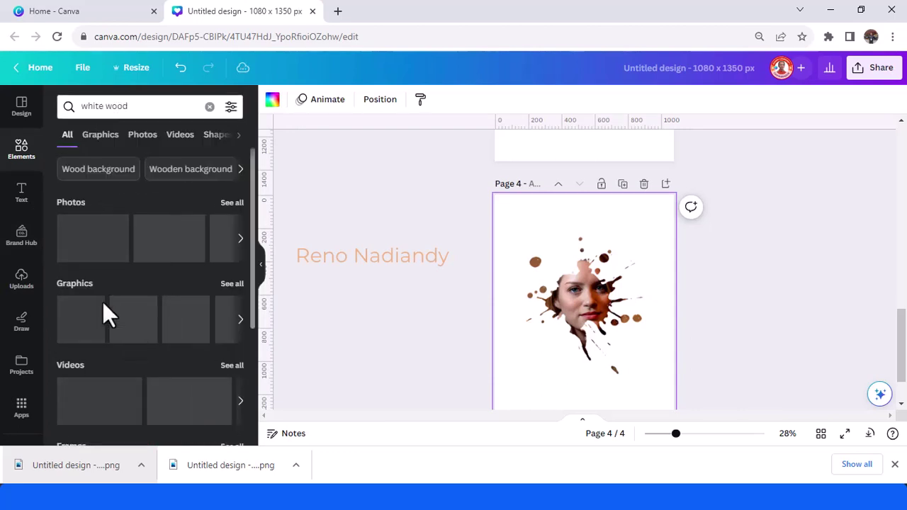
{"action": "left_click", "coordinate": [233, 202]}
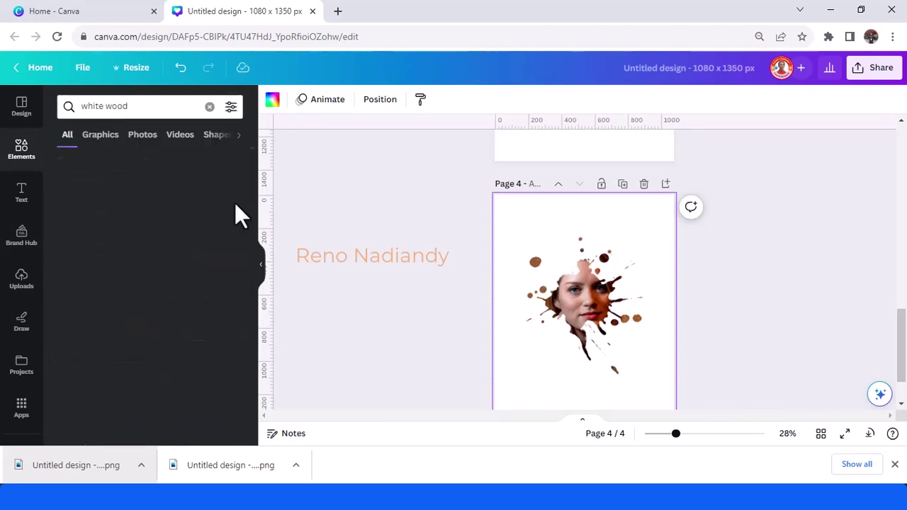
{"action": "scroll", "coordinate": [217, 338], "scroll_direction": "down", "scroll_amount": 5}
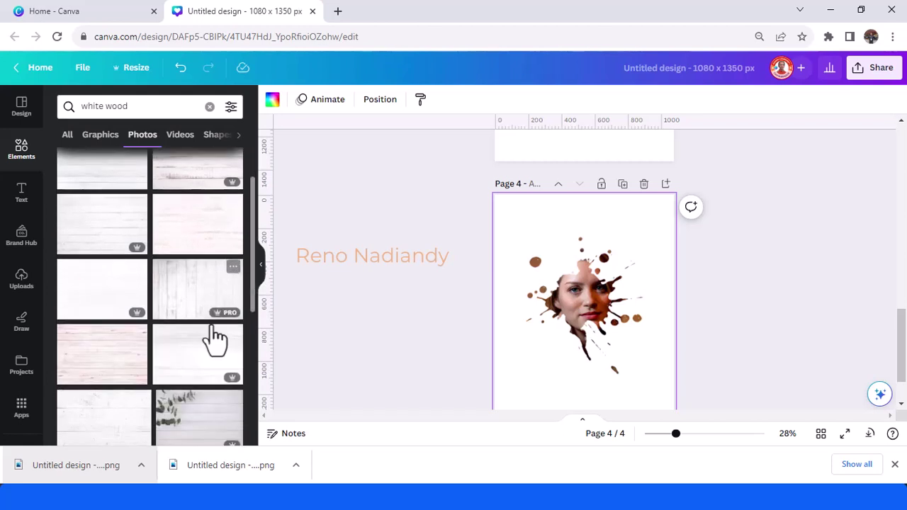
{"action": "scroll", "coordinate": [213, 347], "scroll_direction": "down", "scroll_amount": 3}
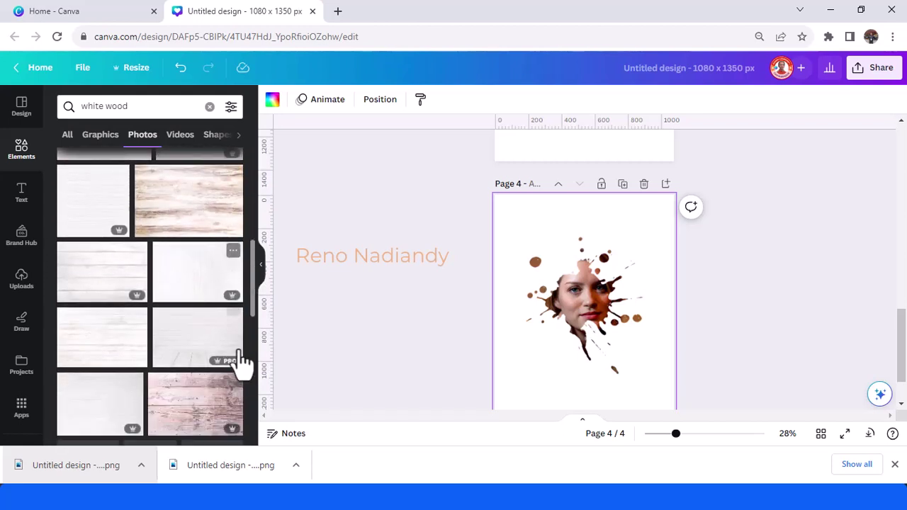
Set the chosen white wood photo as page 4's background.
{"action": "left_click", "coordinate": [177, 287]}
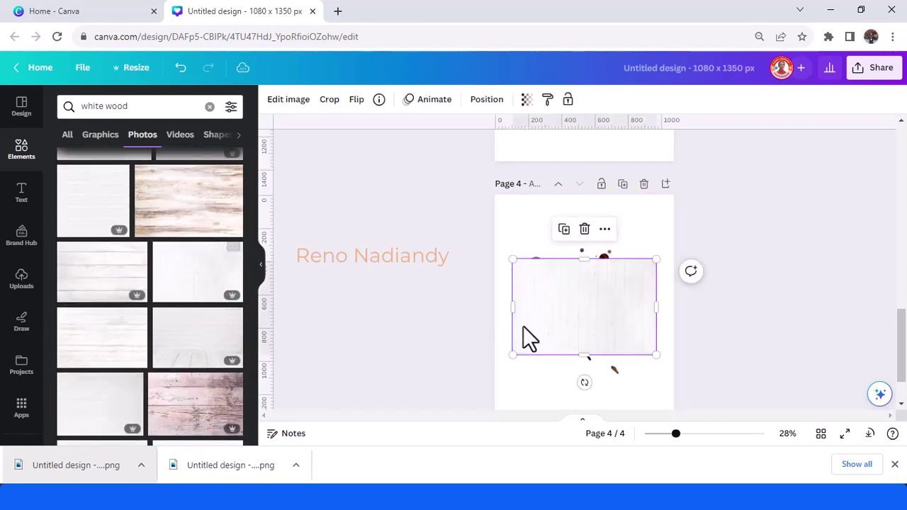
{"action": "right_click", "coordinate": [583, 312]}
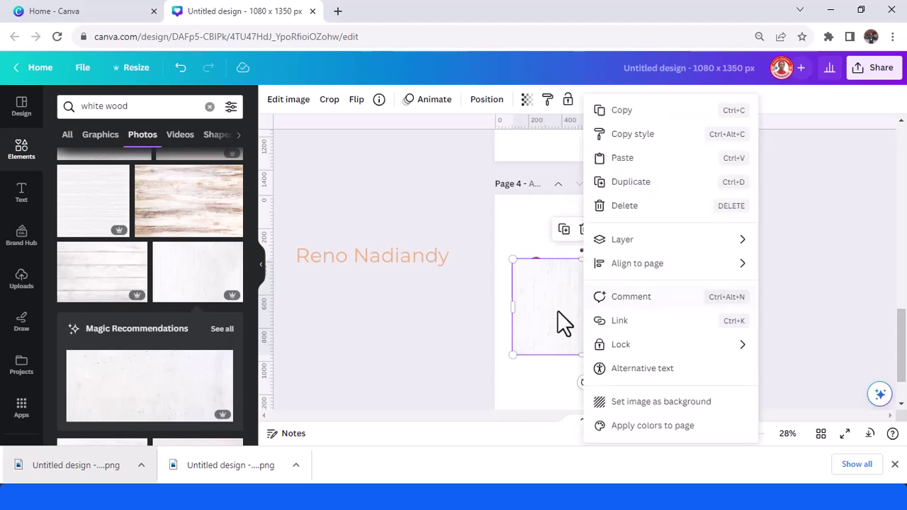
{"action": "left_click", "coordinate": [641, 402]}
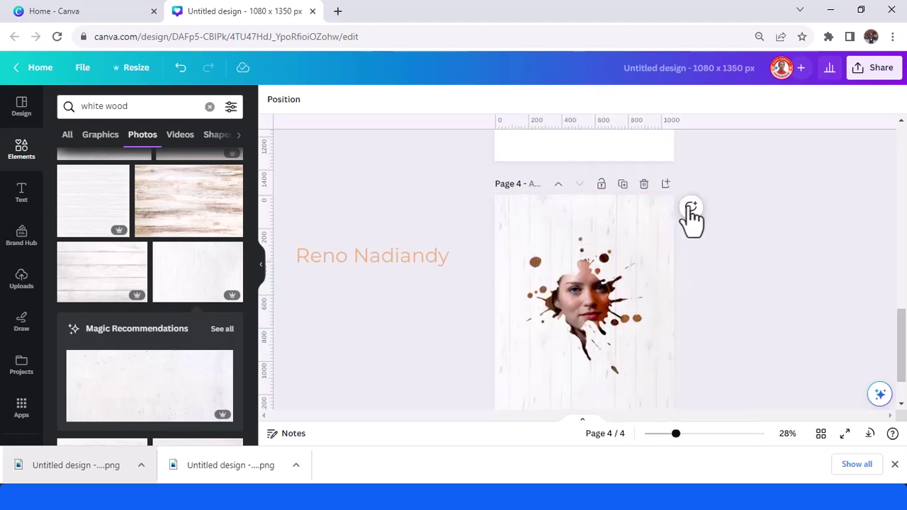
{"action": "scroll", "coordinate": [667, 208], "scroll_direction": "up", "scroll_amount": 3}
{"action": "scroll", "coordinate": [667, 208], "scroll_direction": "down", "scroll_amount": 4}
{"action": "scroll", "coordinate": [665, 210], "scroll_direction": "up", "scroll_amount": 1}
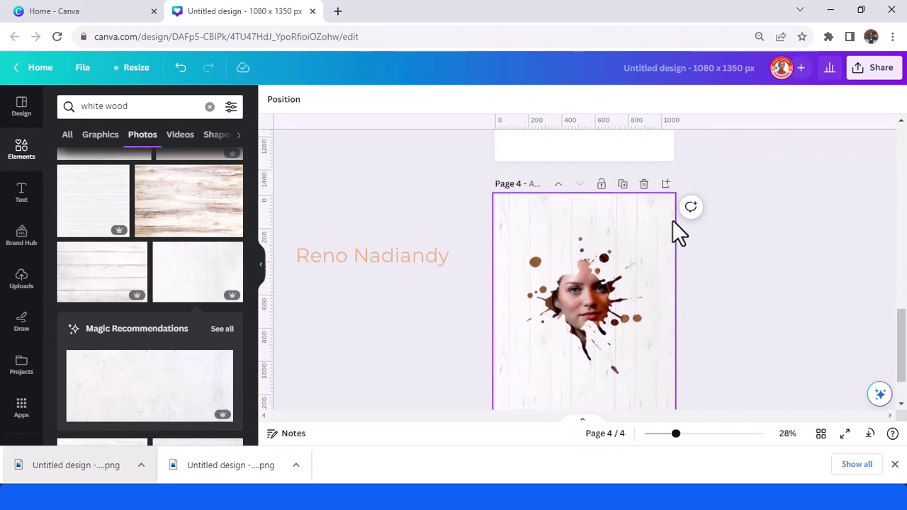
Duplicate page 4 as page 5 and search the photos for 'wall'.
{"action": "left_click", "coordinate": [623, 185]}
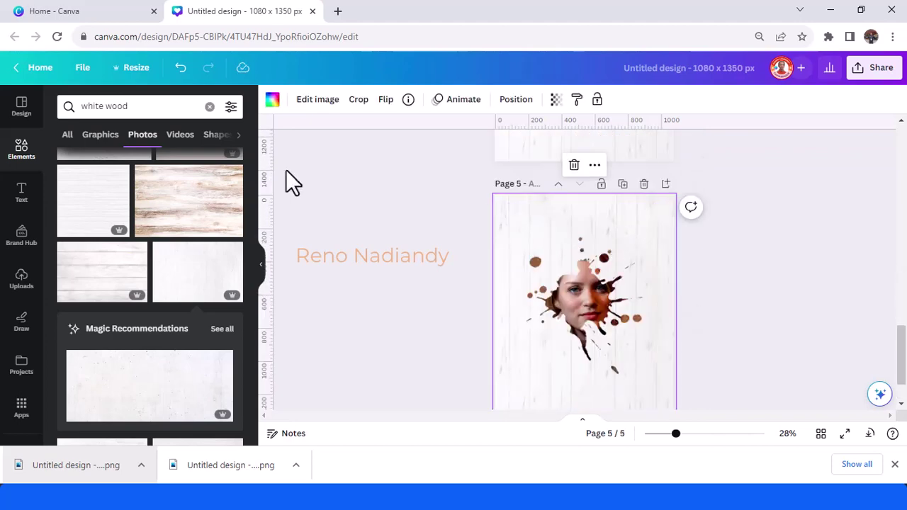
{"action": "left_click", "coordinate": [60, 106]}
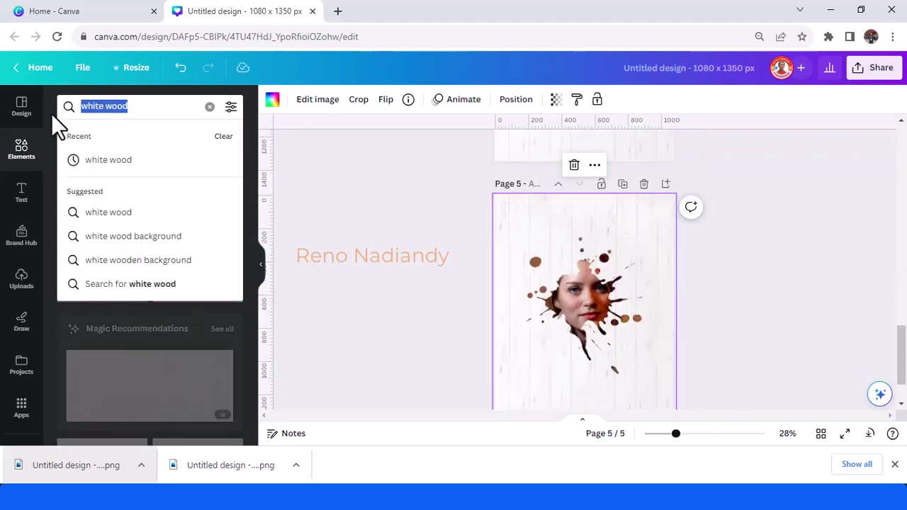
{"action": "key", "text": "BackSpace"}
{"action": "type", "text": "wall"}
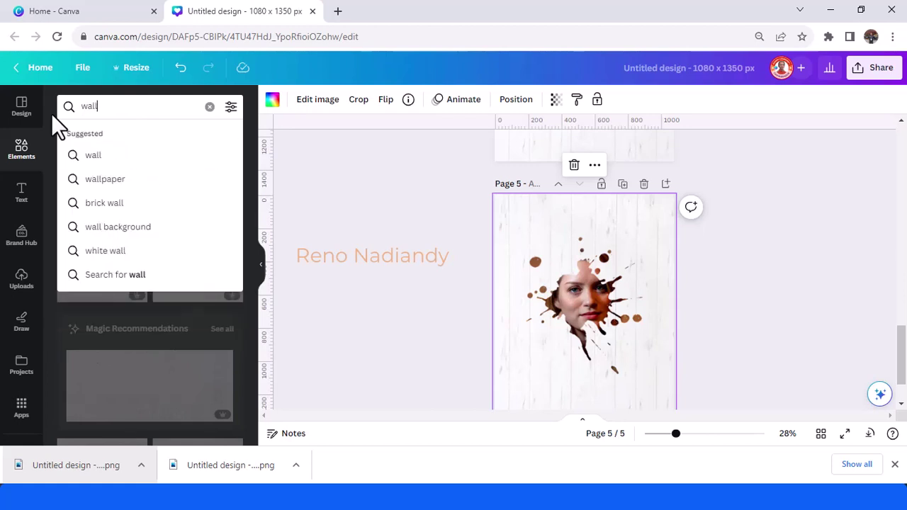
{"action": "key", "text": "Return"}
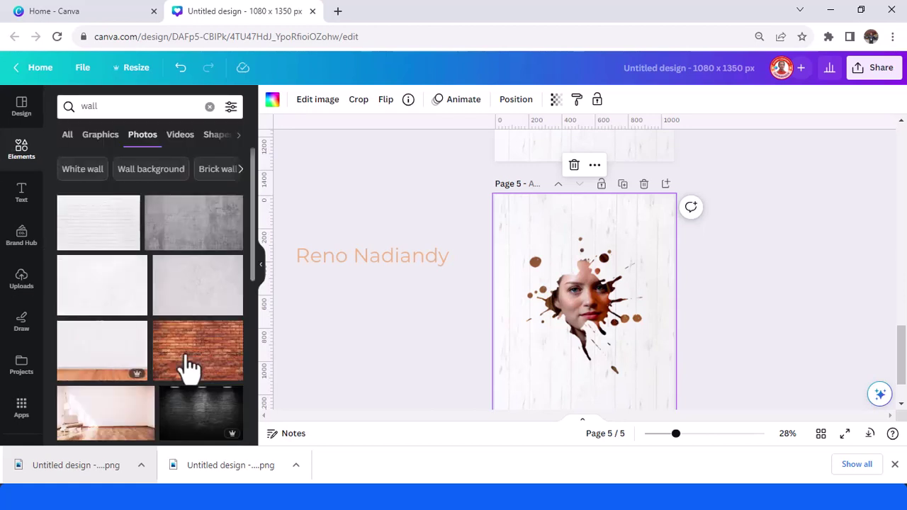
{"action": "scroll", "coordinate": [226, 328], "scroll_direction": "down", "scroll_amount": 1}
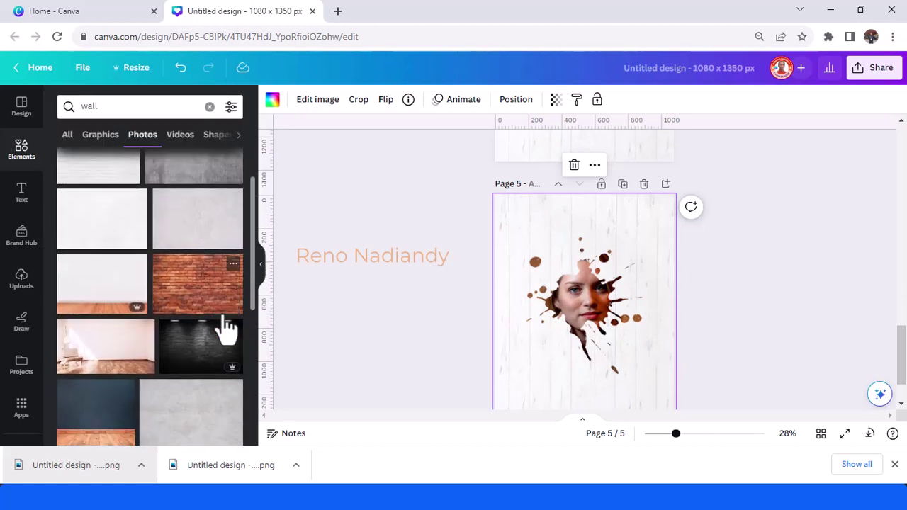
{"action": "scroll", "coordinate": [224, 326], "scroll_direction": "down", "scroll_amount": 3}
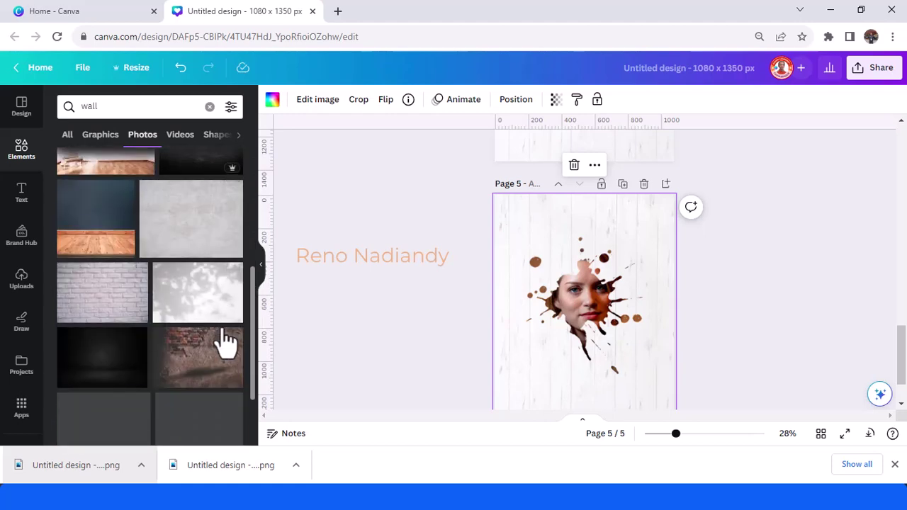
{"action": "scroll", "coordinate": [198, 322], "scroll_direction": "up", "scroll_amount": 5}
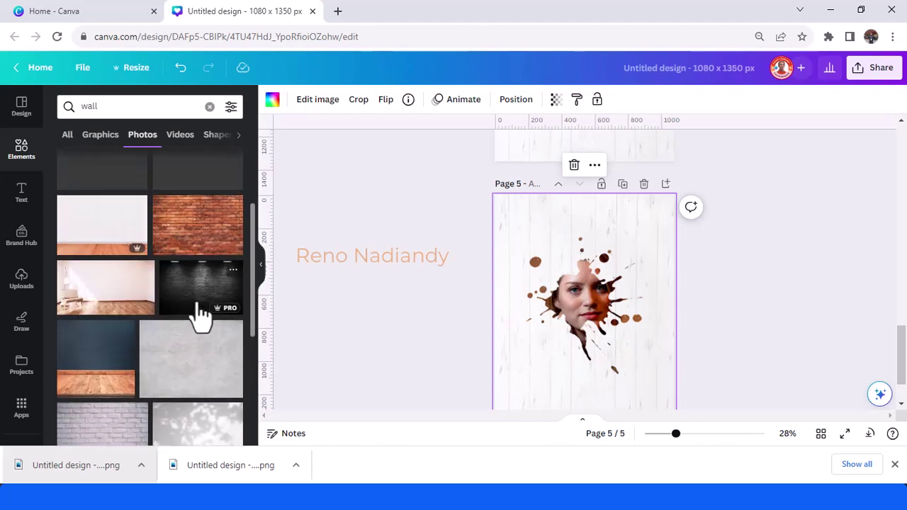
Make the light grey wall photo page 5's background.
{"action": "left_click", "coordinate": [213, 304]}
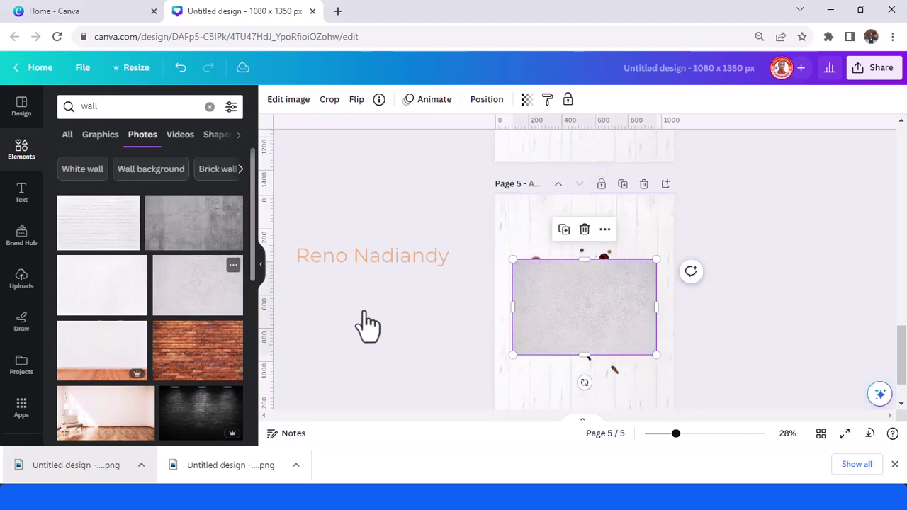
{"action": "right_click", "coordinate": [595, 322]}
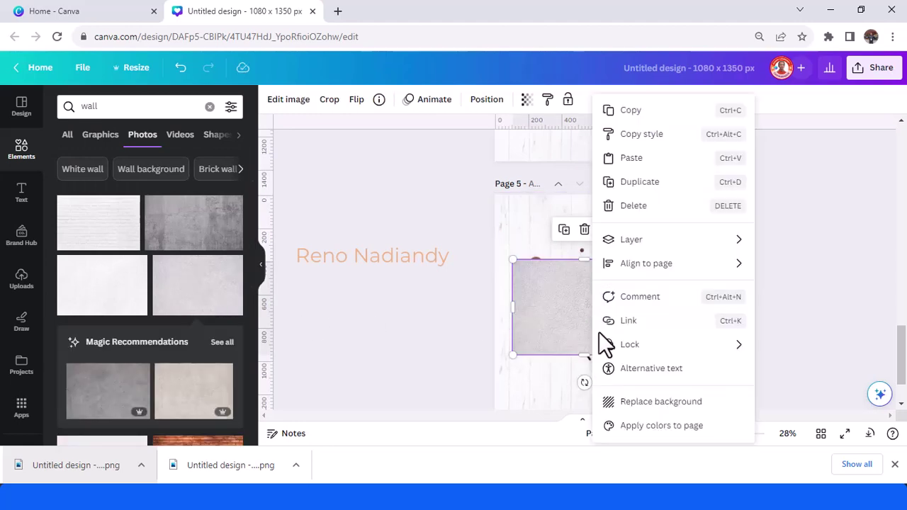
{"action": "left_click", "coordinate": [655, 401]}
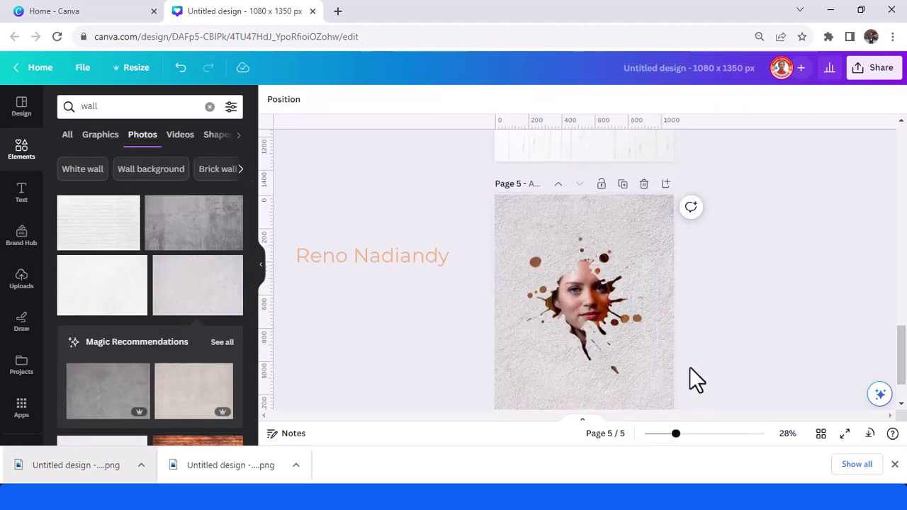
Enlarge the face cutout and centre it on page 5.
{"action": "left_click", "coordinate": [592, 313]}
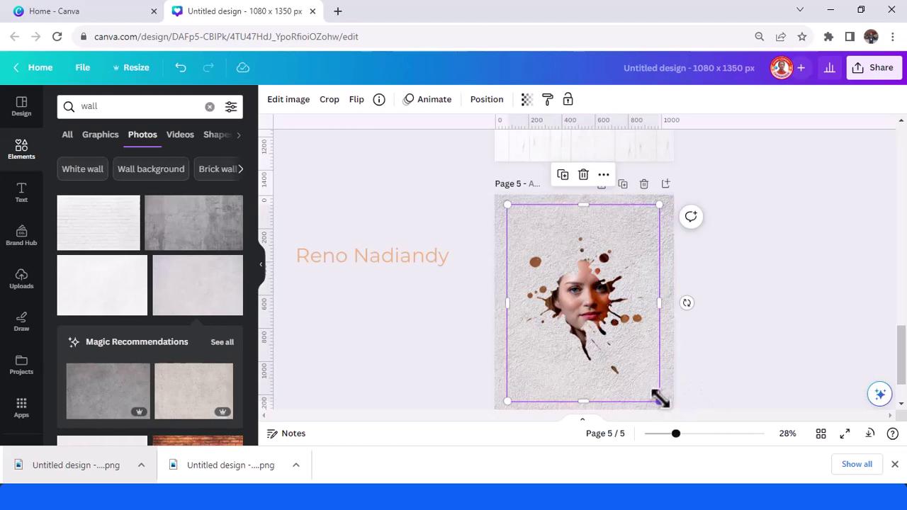
{"action": "left_click_drag", "start_coordinate": [658, 396], "coordinate": [680, 443]}
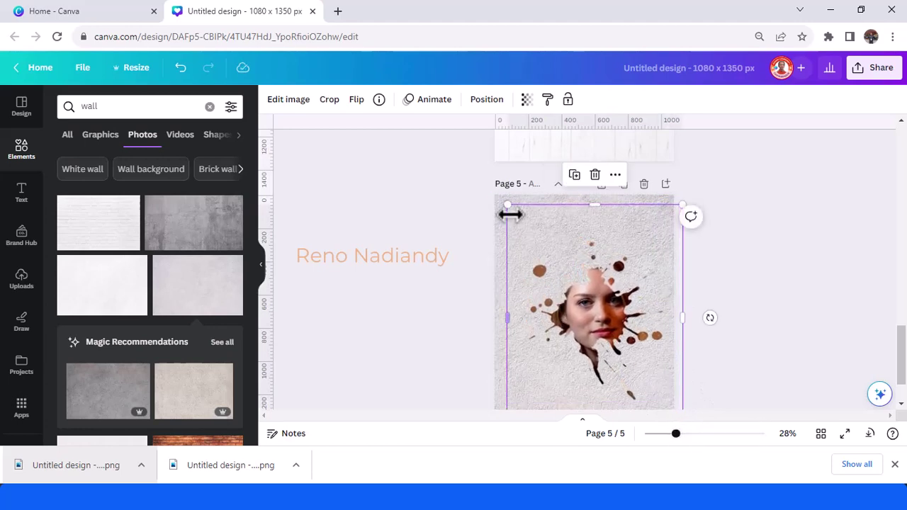
{"action": "left_click_drag", "start_coordinate": [510, 214], "coordinate": [557, 254]}
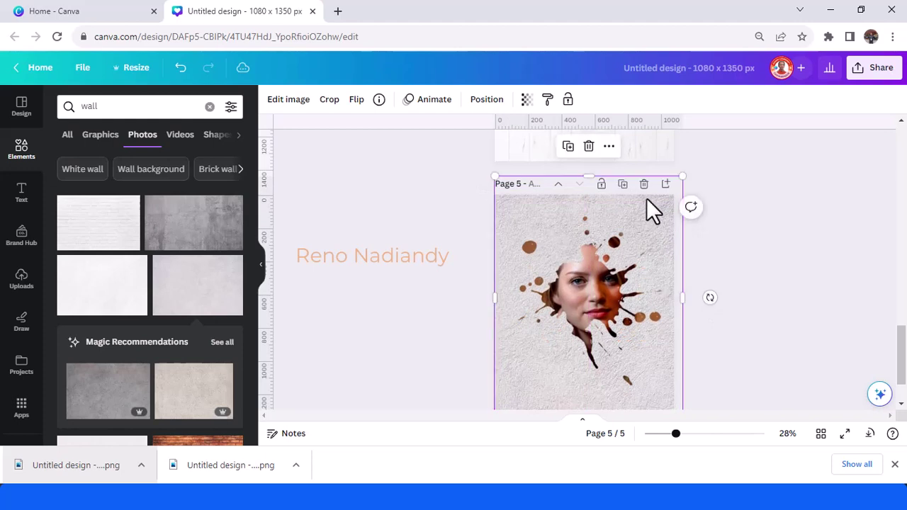
Duplicate page 5 as page 6 and add a Drop shadow to its face cutout.
{"action": "left_click", "coordinate": [622, 184]}
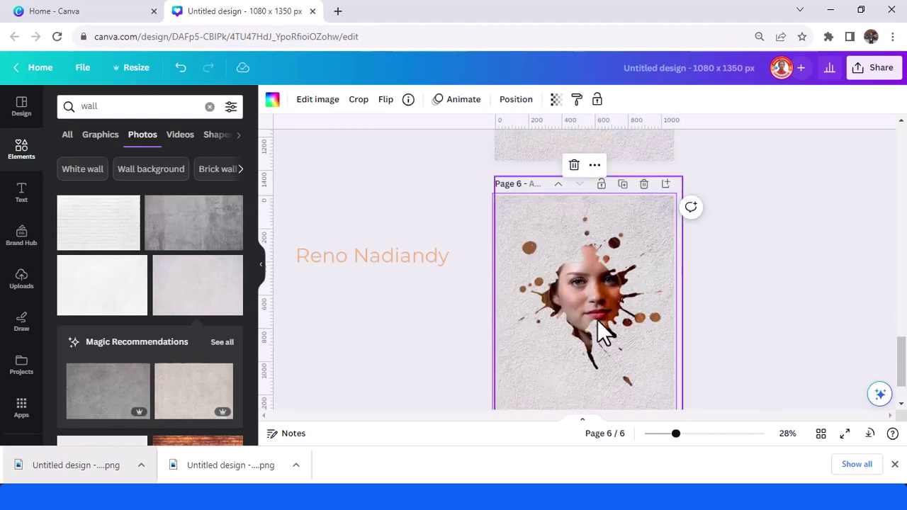
{"action": "left_click", "coordinate": [594, 308]}
{"action": "left_click", "coordinate": [283, 100]}
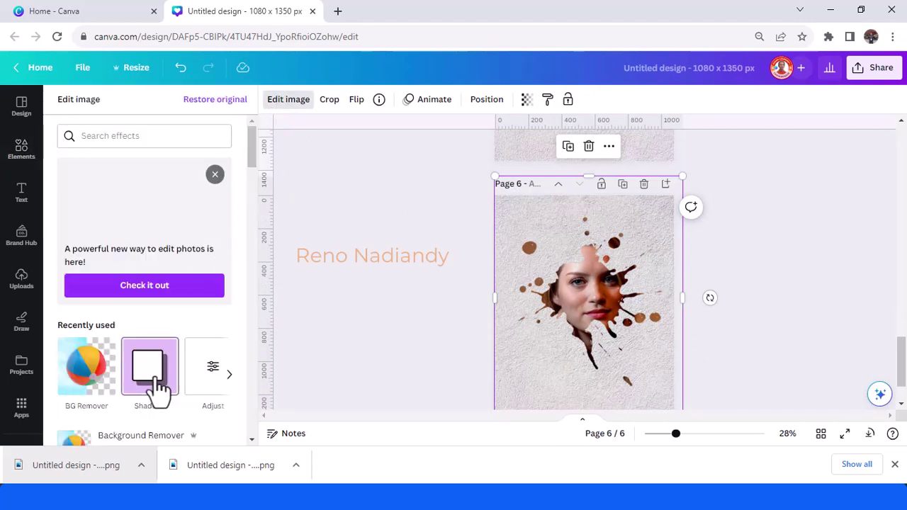
{"action": "left_click", "coordinate": [154, 386]}
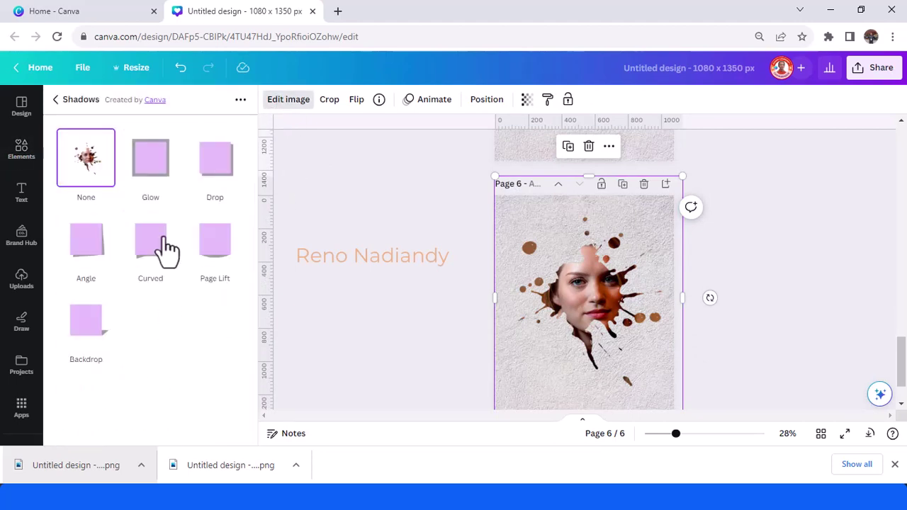
{"action": "left_click", "coordinate": [217, 175]}
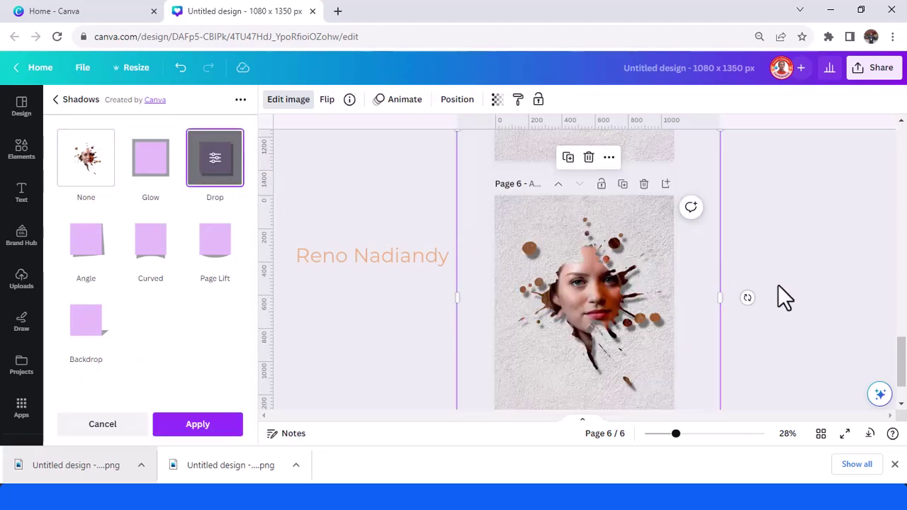
{"action": "left_click", "coordinate": [611, 224]}
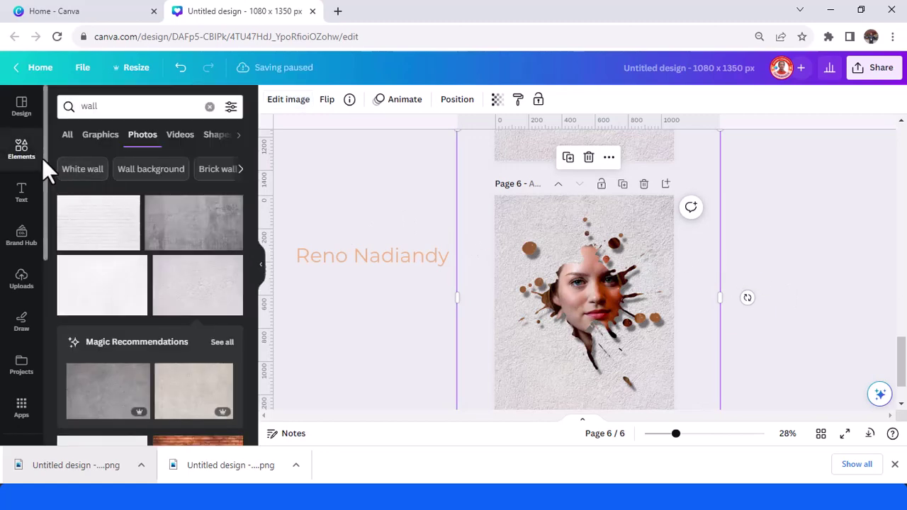
Replace the previous search term with 'brick' and browse the photo results.
{"action": "left_click", "coordinate": [115, 106]}
{"action": "left_click_drag", "start_coordinate": [115, 106], "coordinate": [56, 104]}
{"action": "type", "text": "brick"}
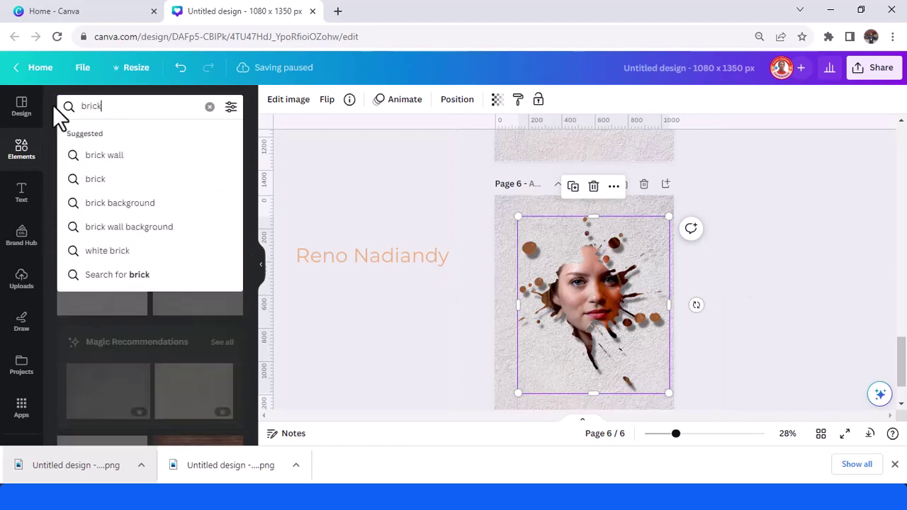
{"action": "key", "text": "Return"}
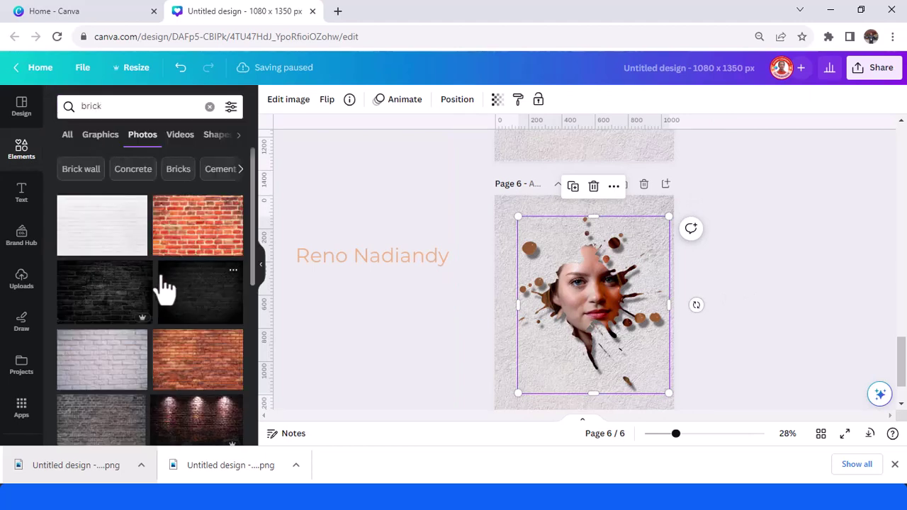
{"action": "scroll", "coordinate": [122, 364], "scroll_direction": "down", "scroll_amount": 1}
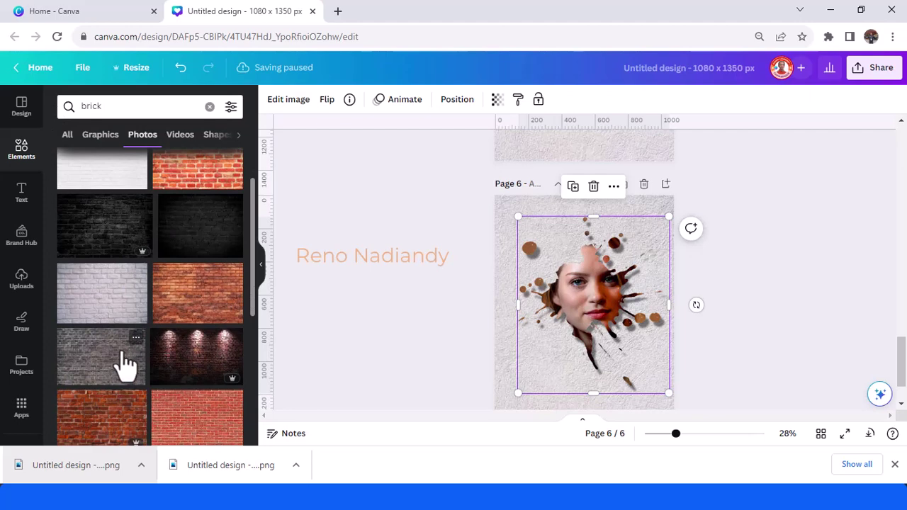
{"action": "scroll", "coordinate": [126, 361], "scroll_direction": "up", "scroll_amount": 1}
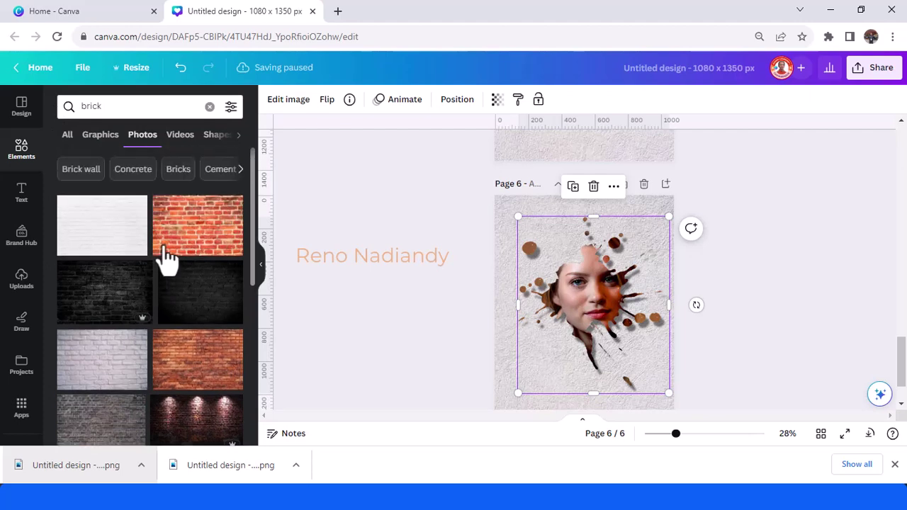
Make the red brick wall photo page 6's background.
{"action": "left_click", "coordinate": [208, 239]}
{"action": "right_click", "coordinate": [613, 307]}
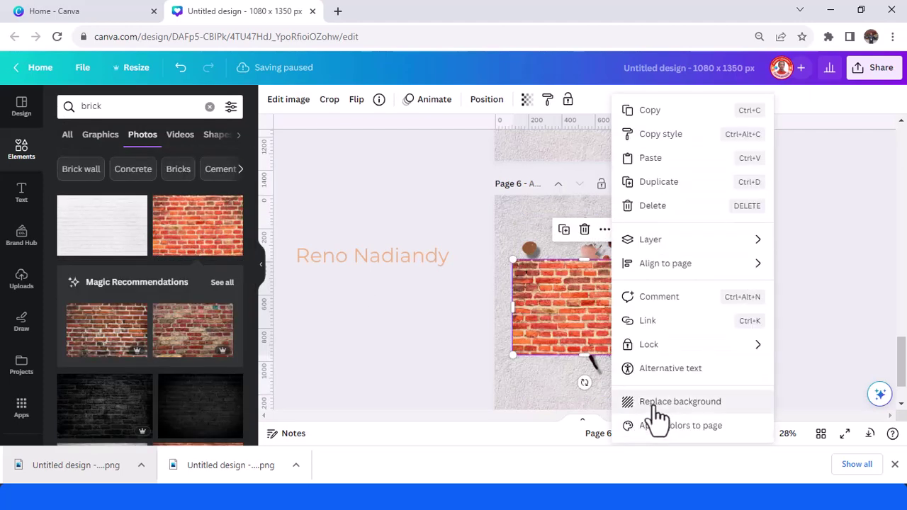
{"action": "left_click", "coordinate": [652, 402]}
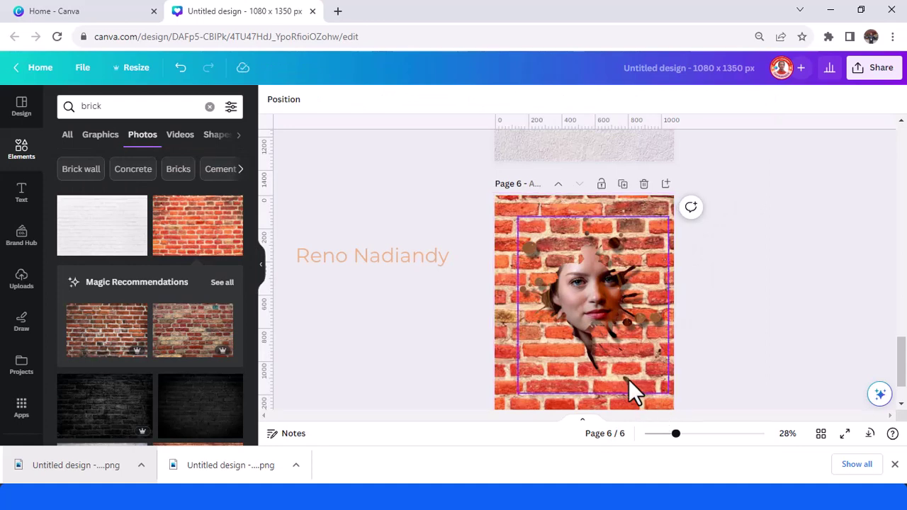
{"action": "scroll", "coordinate": [603, 306], "scroll_direction": "up", "scroll_amount": 3}
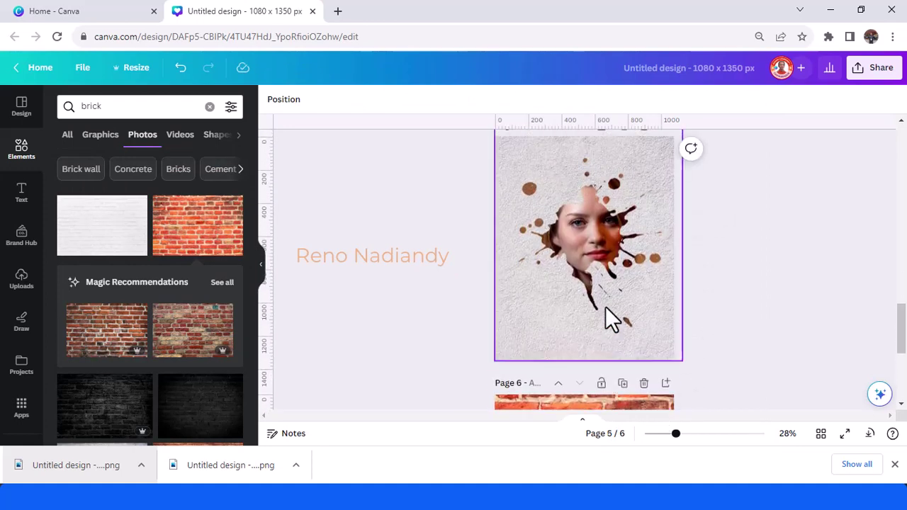
{"action": "scroll", "coordinate": [605, 306], "scroll_direction": "down", "scroll_amount": 3}
{"action": "scroll", "coordinate": [625, 326], "scroll_direction": "up", "scroll_amount": 6}
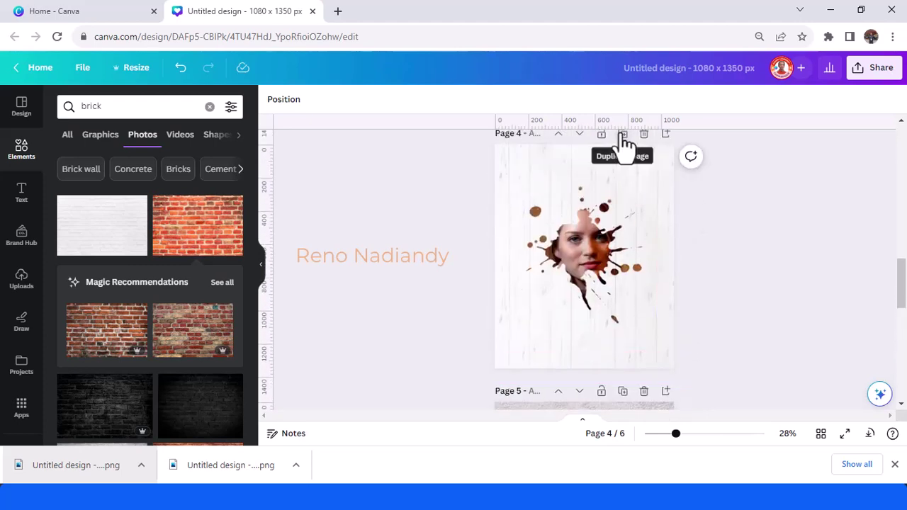
Duplicate page 4 and make a red brick-wall photo the copy's background.
{"action": "left_click", "coordinate": [621, 134]}
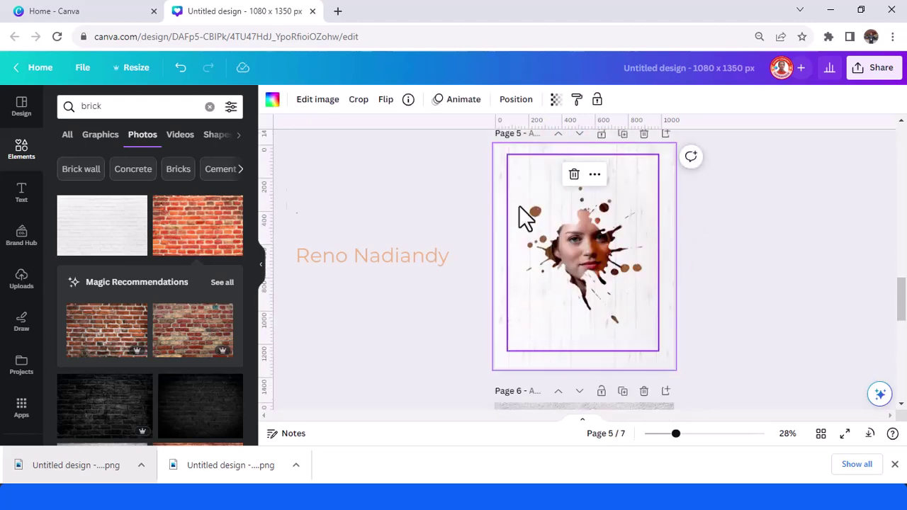
{"action": "left_click", "coordinate": [212, 233]}
{"action": "right_click", "coordinate": [656, 261]}
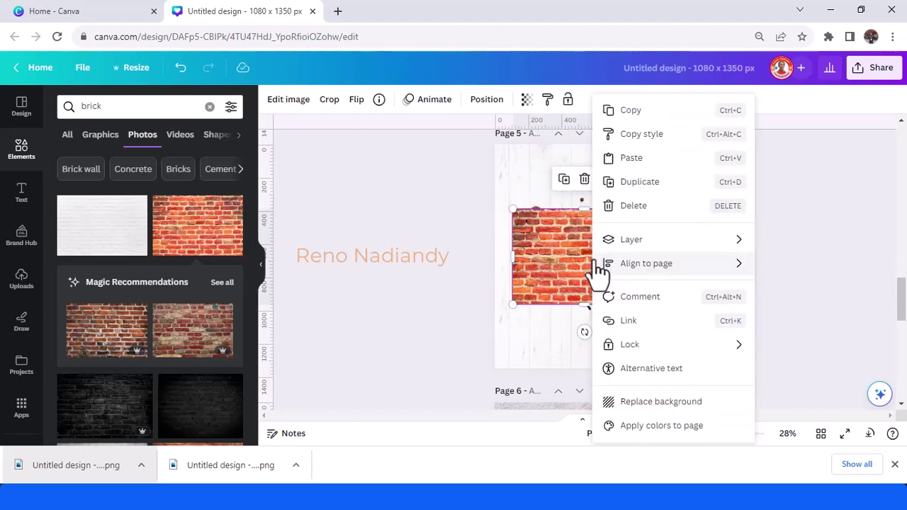
{"action": "left_click", "coordinate": [655, 402]}
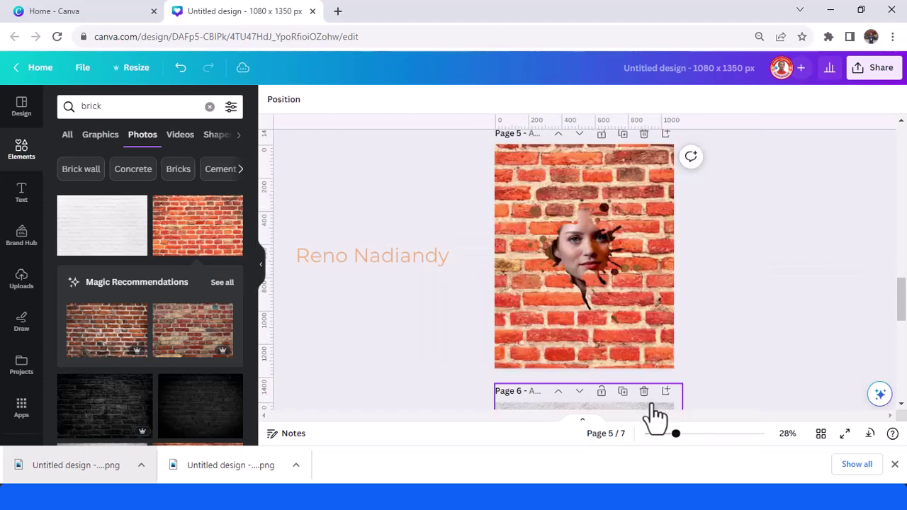
Enlarge the face cut-out and recentre it on the brick page.
{"action": "left_click", "coordinate": [594, 273]}
{"action": "left_click_drag", "start_coordinate": [585, 337], "coordinate": [723, 409]}
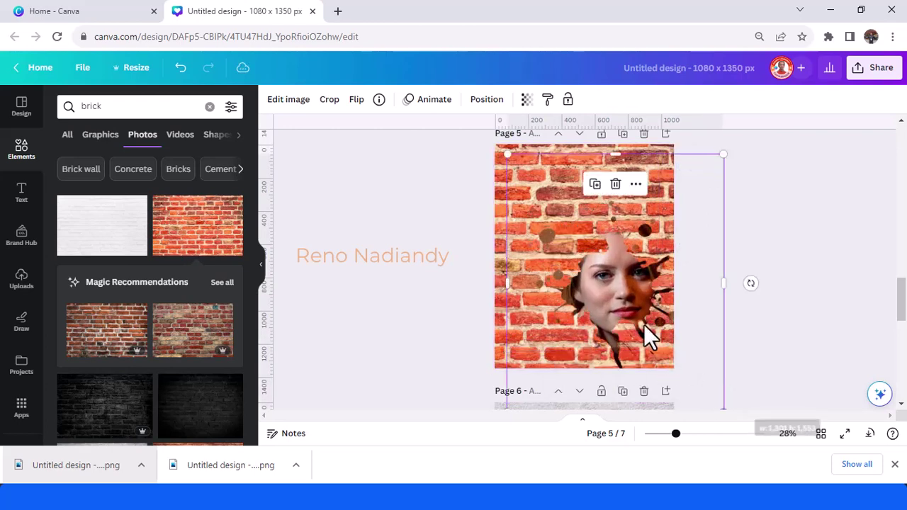
{"action": "left_click_drag", "start_coordinate": [600, 277], "coordinate": [594, 270]}
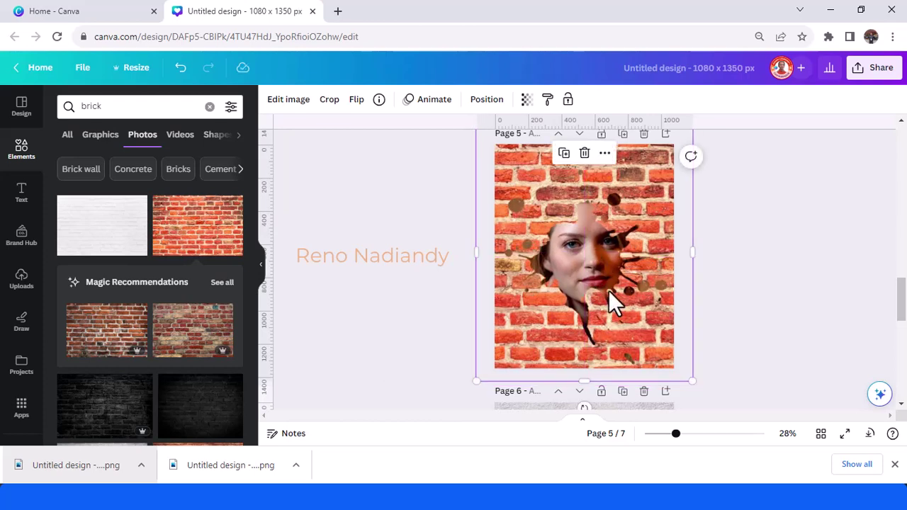
{"action": "left_click", "coordinate": [126, 106]}
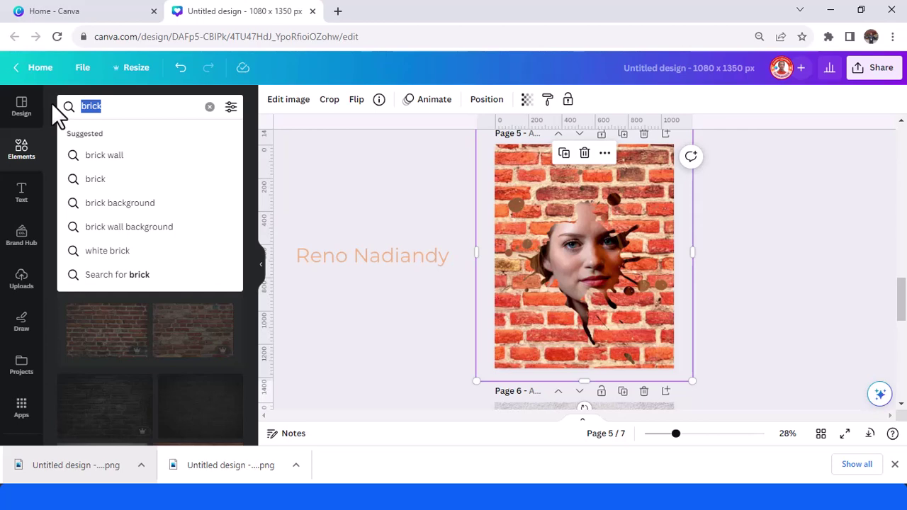
Search for 'broken wall' photos and scroll through the results.
{"action": "type", "text": "broken"}
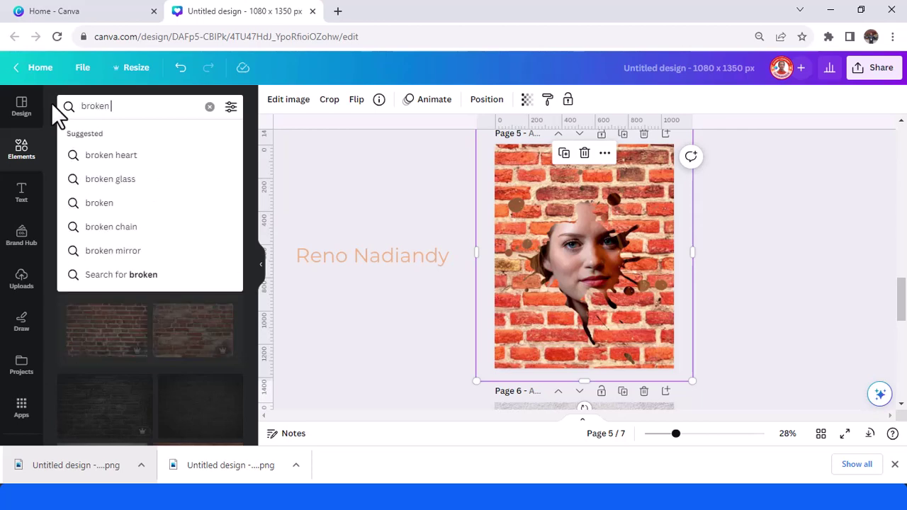
{"action": "type", "text": " wall"}
{"action": "key", "text": "Return"}
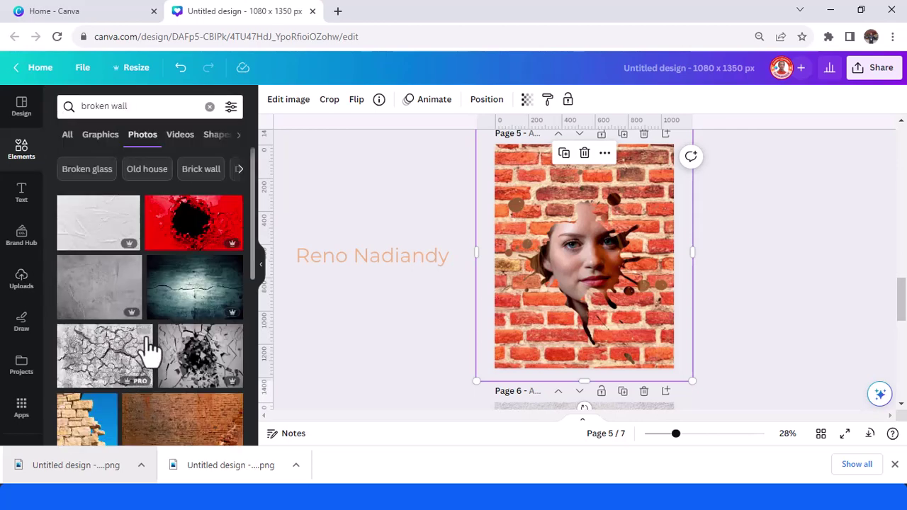
{"action": "scroll", "coordinate": [161, 379], "scroll_direction": "down", "scroll_amount": 2}
{"action": "scroll", "coordinate": [167, 340], "scroll_direction": "down", "scroll_amount": 3}
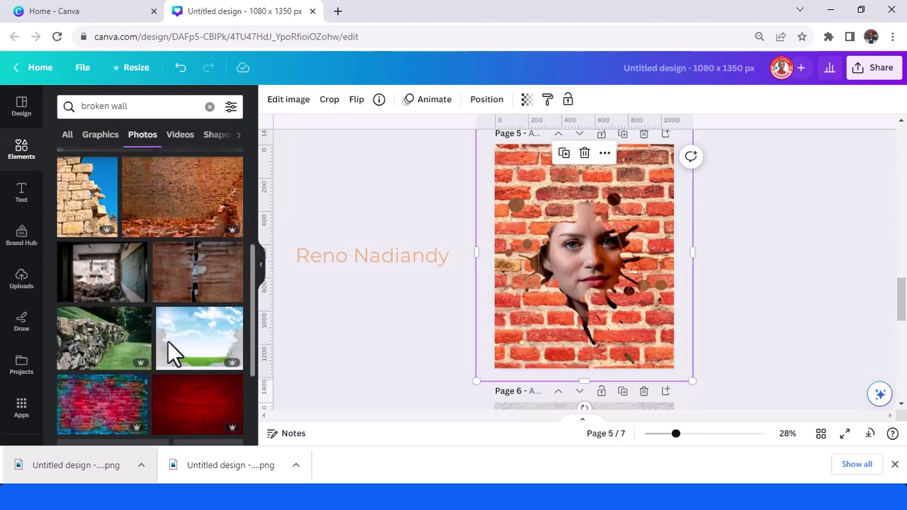
{"action": "scroll", "coordinate": [168, 340], "scroll_direction": "down", "scroll_amount": 3}
{"action": "scroll", "coordinate": [172, 354], "scroll_direction": "down", "scroll_amount": 3}
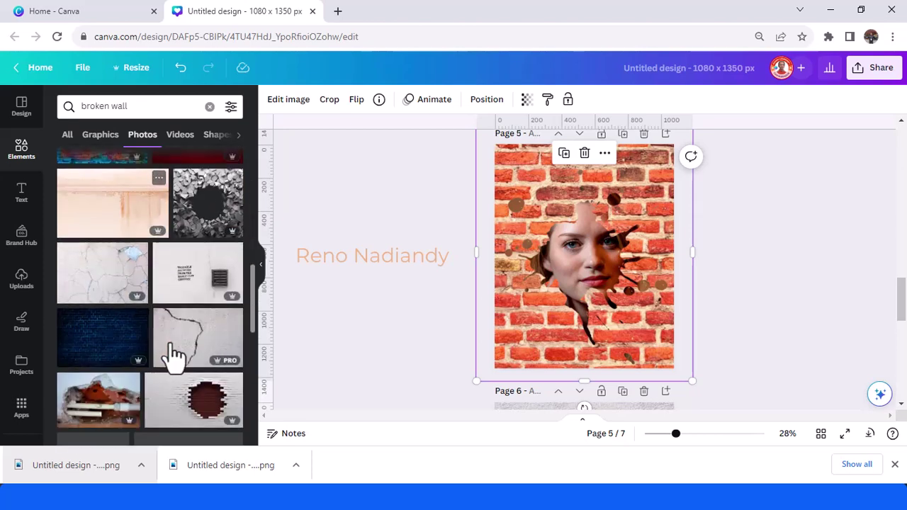
{"action": "scroll", "coordinate": [192, 360], "scroll_direction": "down", "scroll_amount": 3}
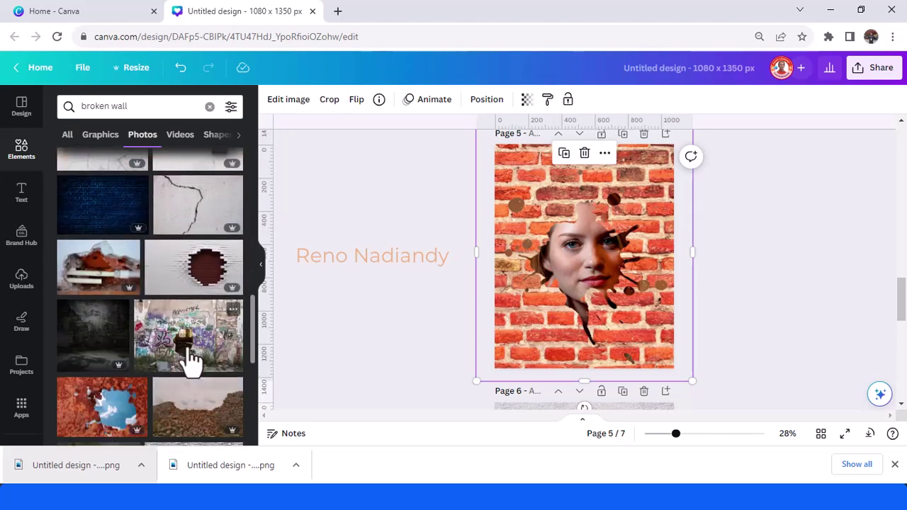
{"action": "scroll", "coordinate": [191, 360], "scroll_direction": "down", "scroll_amount": 2}
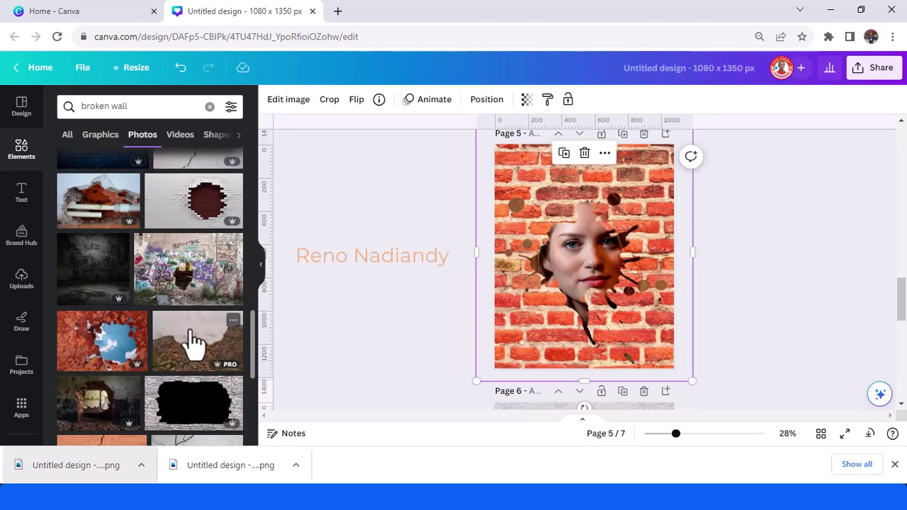
Make the rubble stone wall photo page 5's background, keeping the face cut-out where it was.
{"action": "left_click", "coordinate": [189, 343]}
{"action": "right_click", "coordinate": [590, 263]}
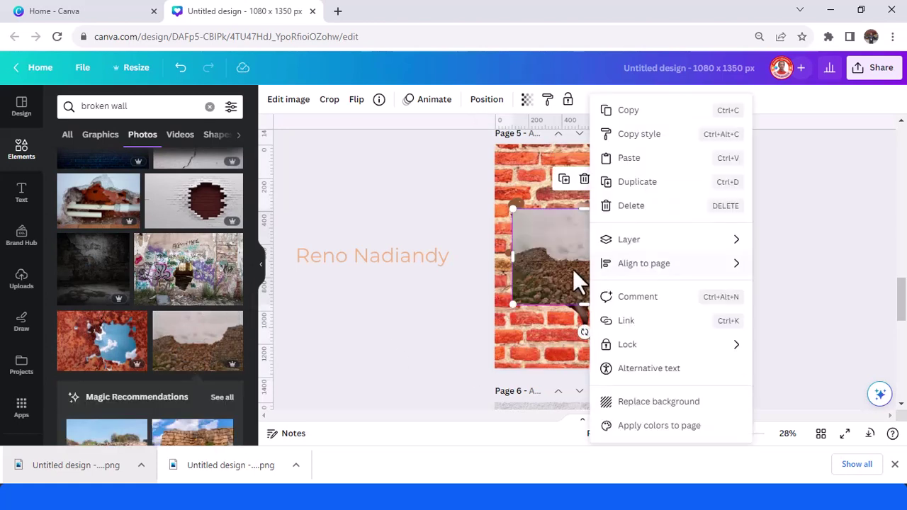
{"action": "left_click", "coordinate": [646, 404]}
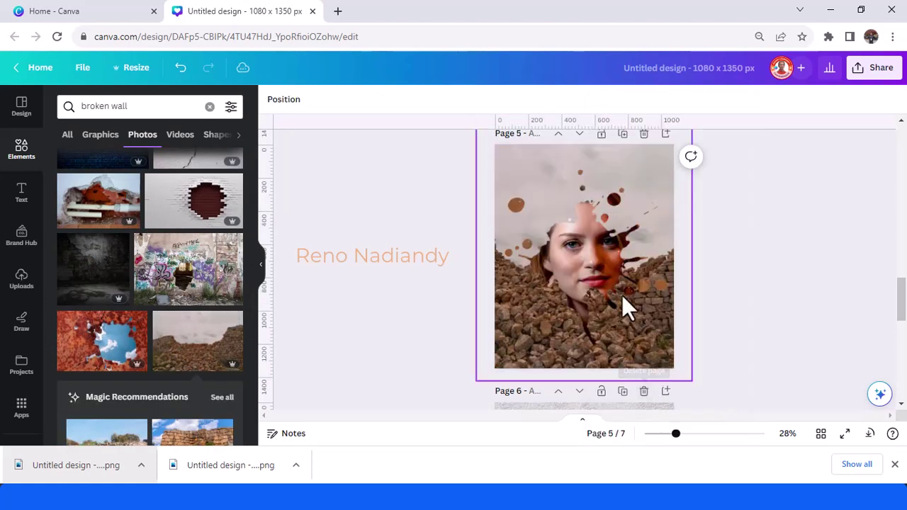
{"action": "left_click", "coordinate": [564, 238]}
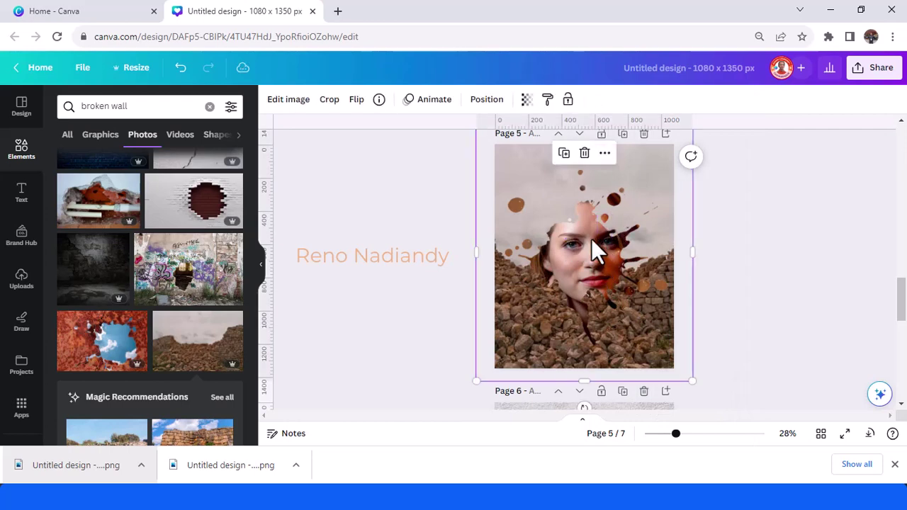
{"action": "left_click_drag", "start_coordinate": [591, 238], "coordinate": [582, 186]}
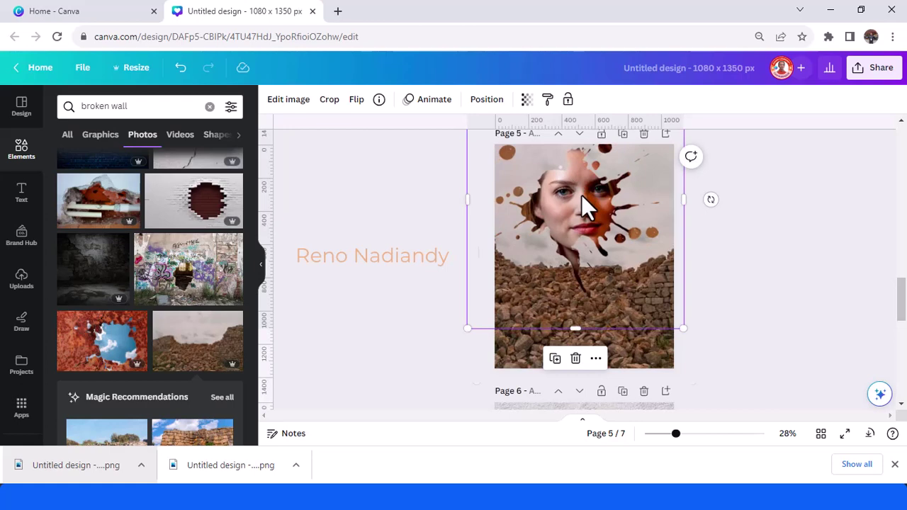
{"action": "key", "text": "ctrl+z"}
{"action": "scroll", "coordinate": [188, 283], "scroll_direction": "down", "scroll_amount": 4}
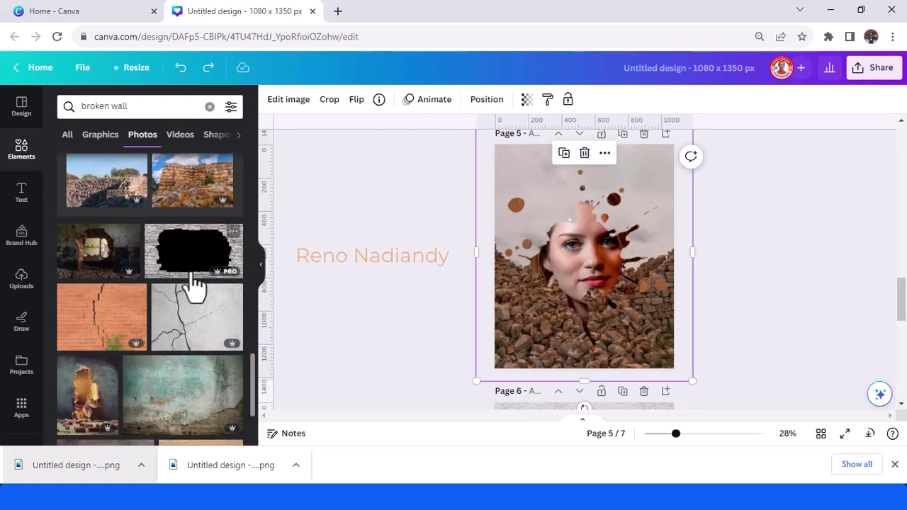
Add the cracked white wall photo to page 5 and set it as the page background.
{"action": "left_click", "coordinate": [186, 338]}
{"action": "right_click", "coordinate": [606, 252]}
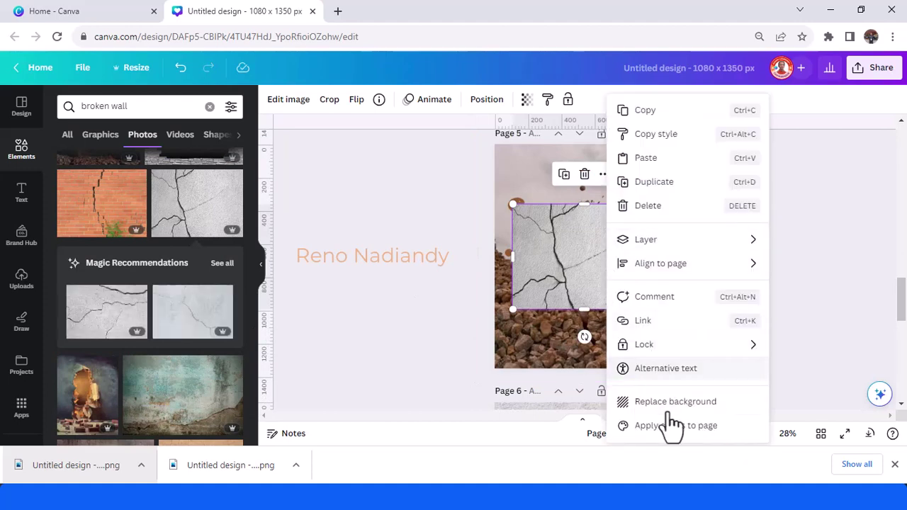
{"action": "left_click", "coordinate": [669, 425]}
{"action": "left_click", "coordinate": [653, 281]}
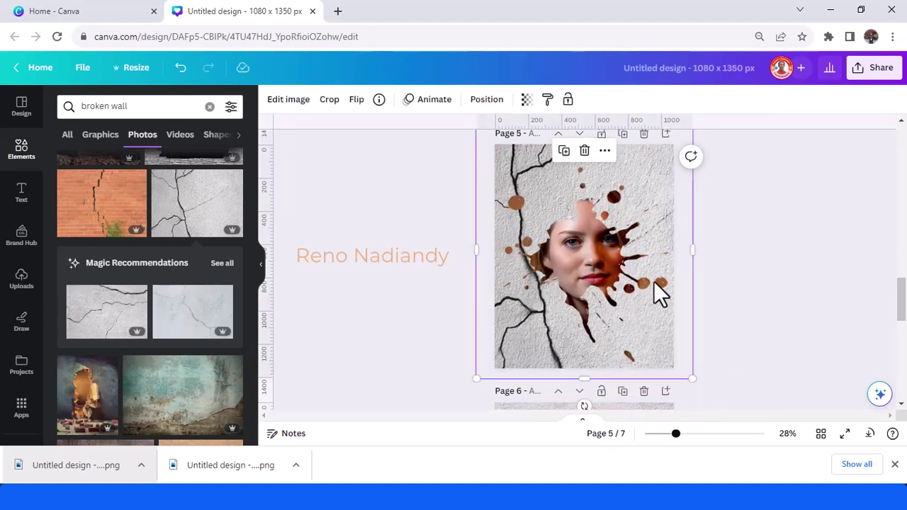
Delete the extra brick-wall page 7.
{"action": "scroll", "coordinate": [653, 282], "scroll_direction": "down", "scroll_amount": 2}
{"action": "scroll", "coordinate": [653, 285], "scroll_direction": "down", "scroll_amount": 3}
{"action": "scroll", "coordinate": [653, 287], "scroll_direction": "down", "scroll_amount": 3}
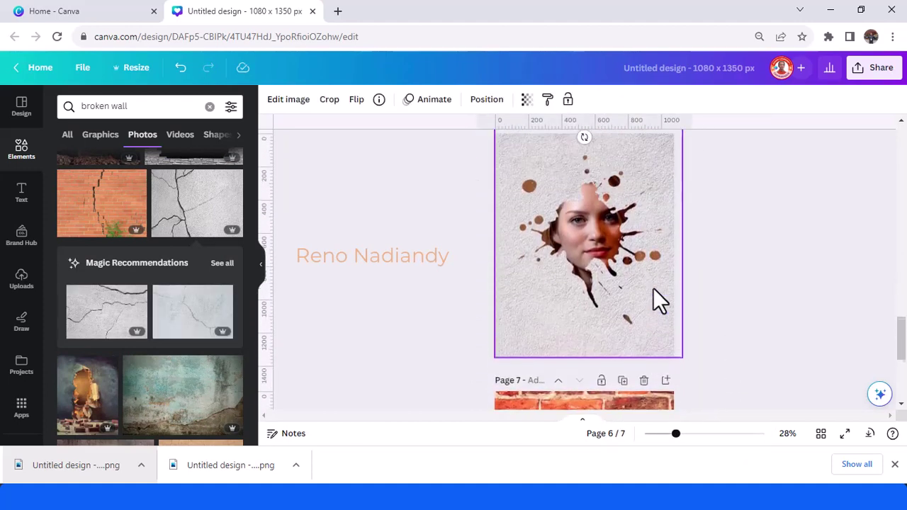
{"action": "left_click", "coordinate": [611, 255]}
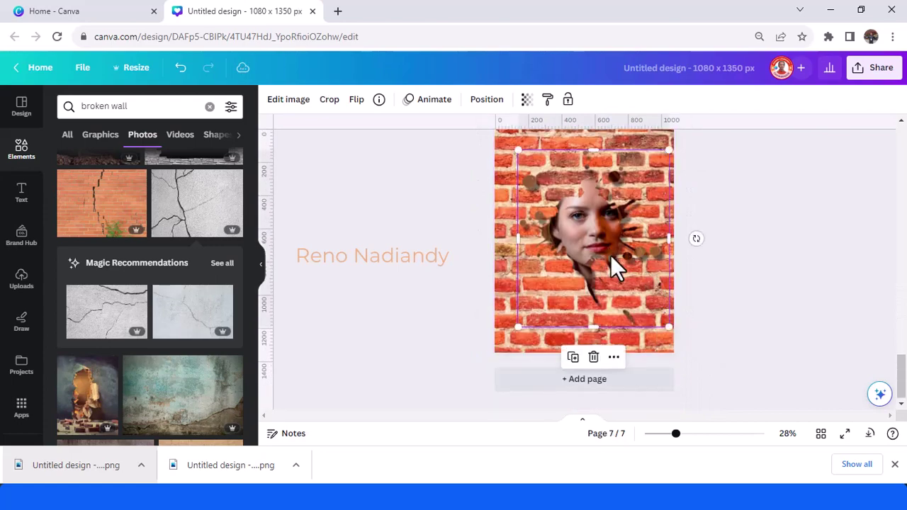
{"action": "scroll", "coordinate": [613, 255], "scroll_direction": "up", "scroll_amount": 2}
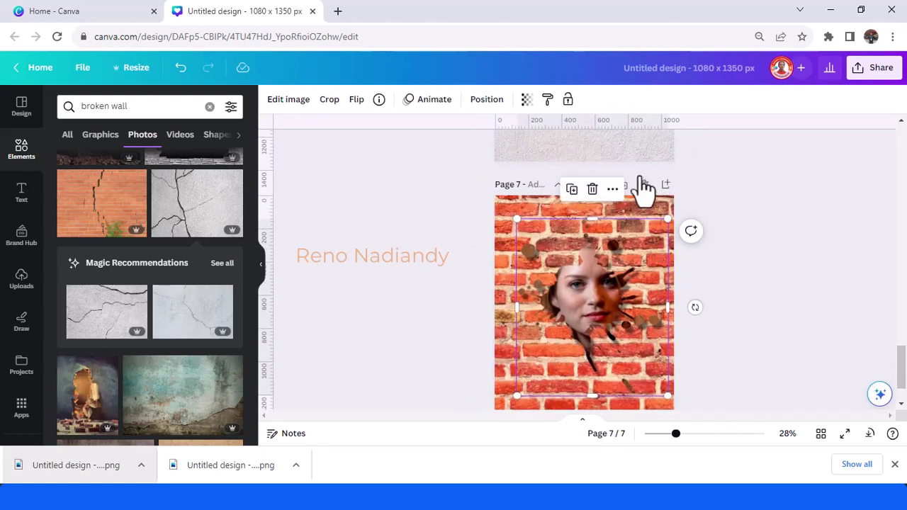
{"action": "left_click", "coordinate": [641, 190]}
{"action": "scroll", "coordinate": [617, 331], "scroll_direction": "up", "scroll_amount": 5}
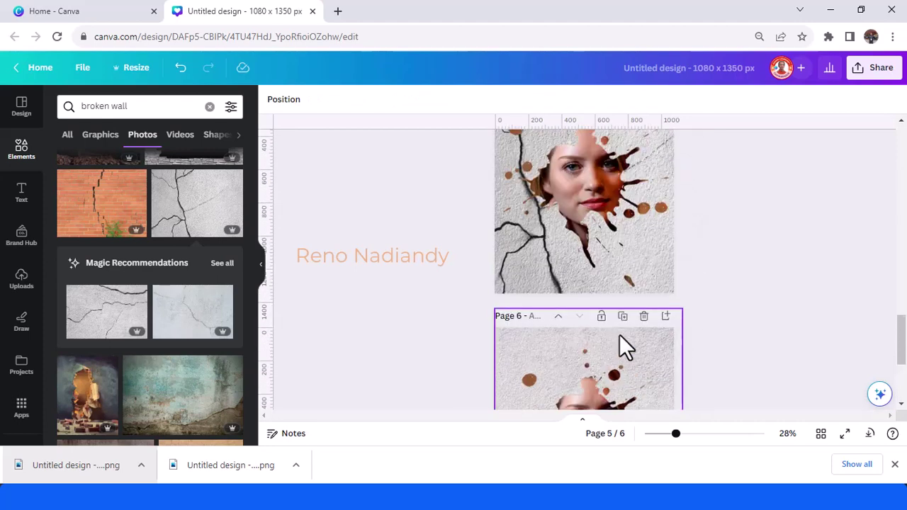
{"action": "scroll", "coordinate": [598, 328], "scroll_direction": "down", "scroll_amount": 2}
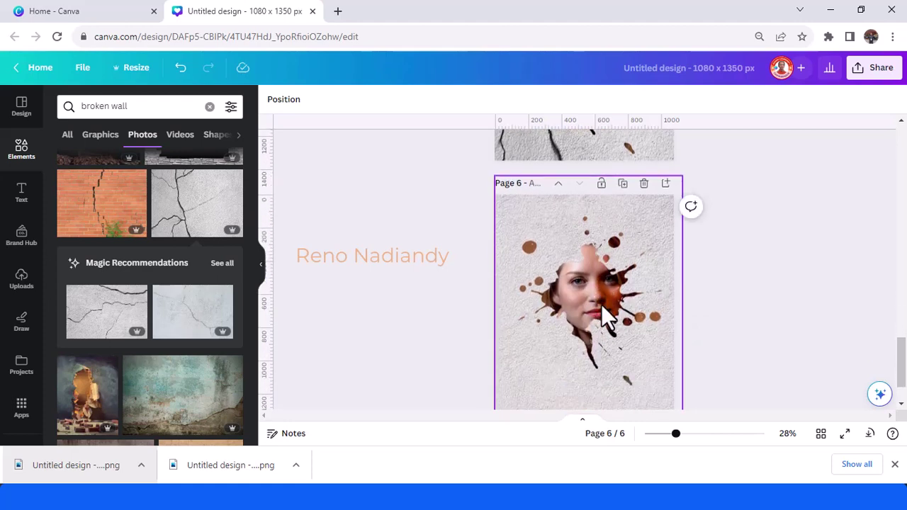
{"action": "scroll", "coordinate": [600, 304], "scroll_direction": "up", "scroll_amount": 1}
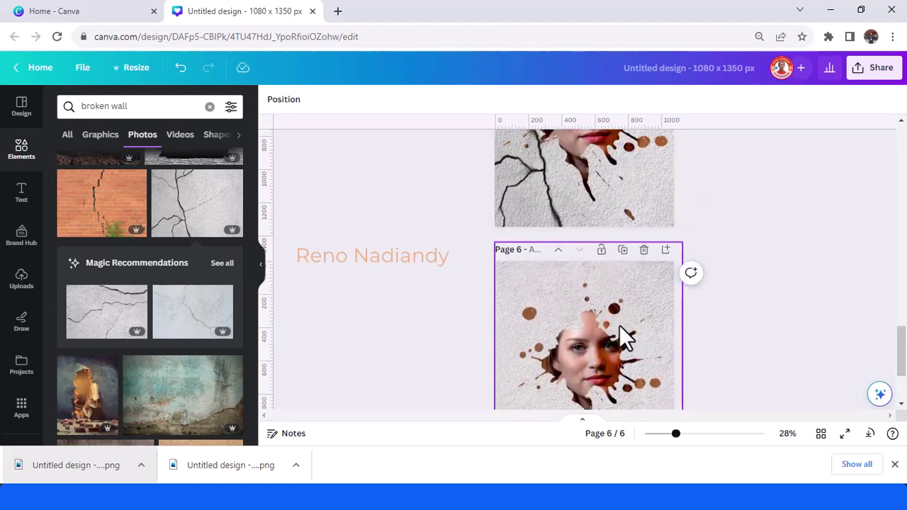
{"action": "scroll", "coordinate": [591, 352], "scroll_direction": "up", "scroll_amount": 3}
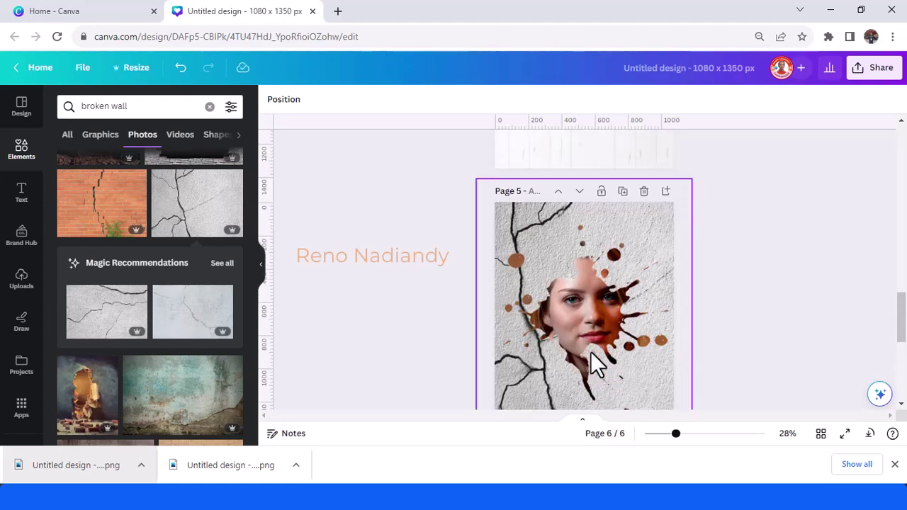